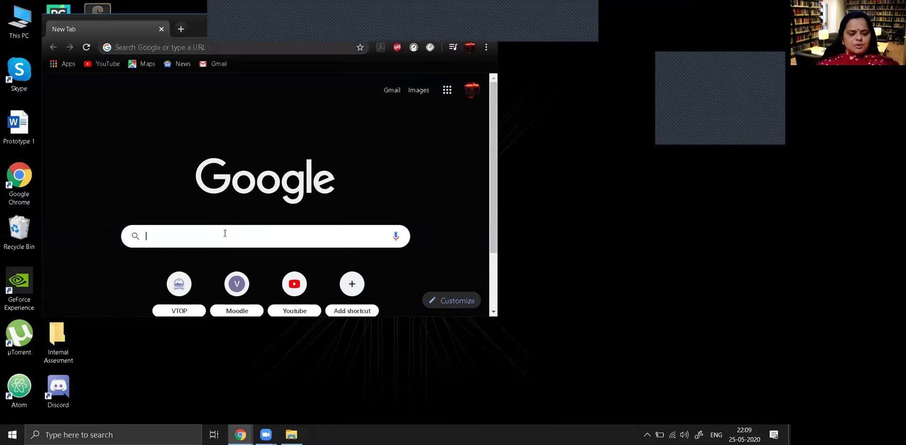
Search the web for "gitmind", maximize the browser window and open the GitMind website from the results.
text(gitmind)
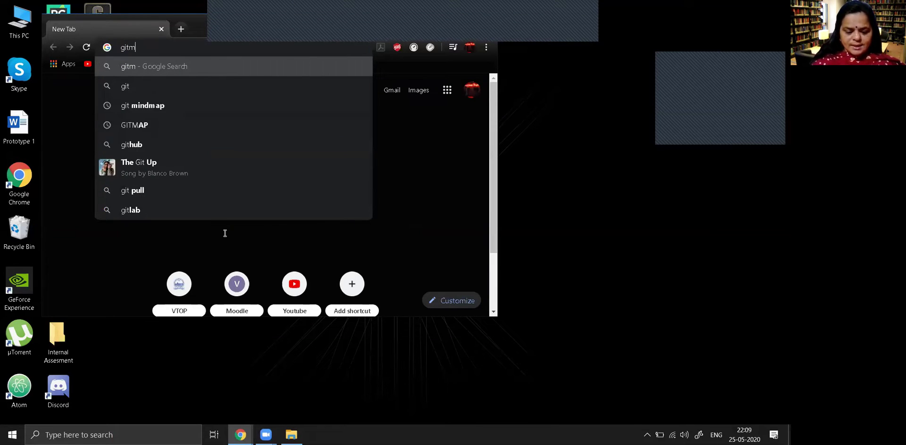
key(Return)
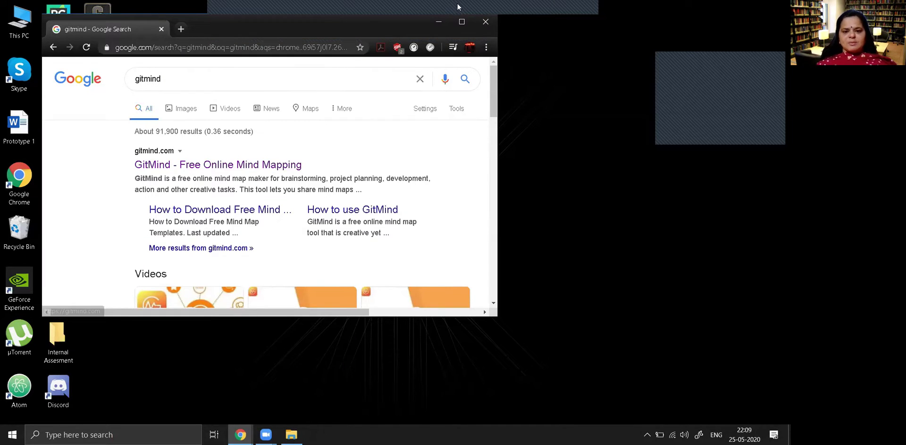
click(462, 22)
click(228, 147)
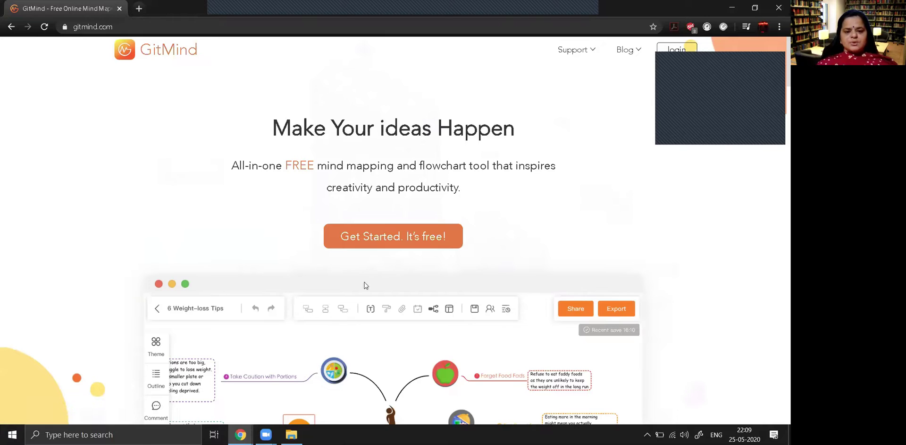
Get started with a new mind map and sign in to GitMind with the presenter's Google account.
click(392, 241)
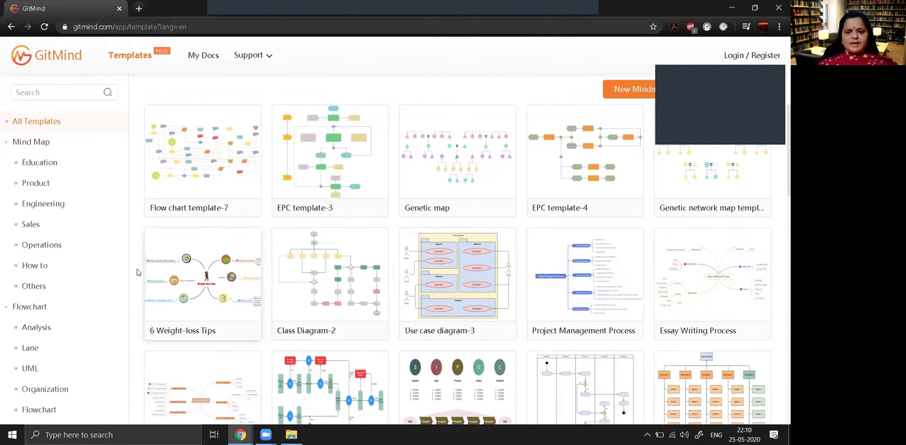
click(638, 91)
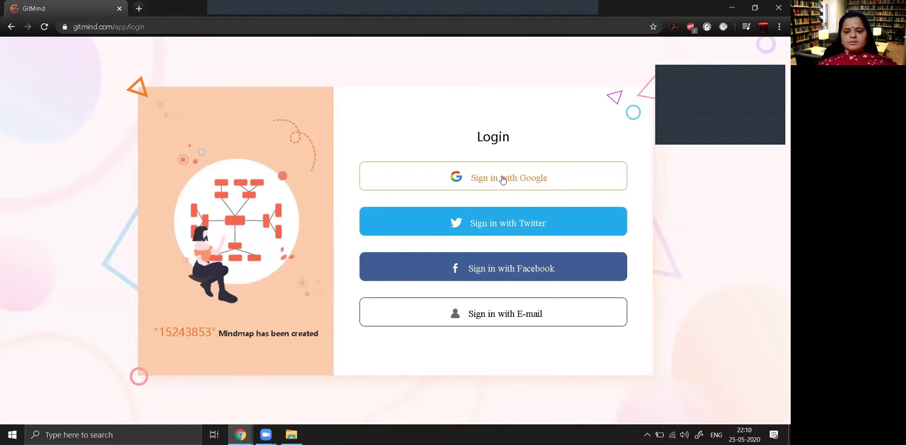
click(526, 184)
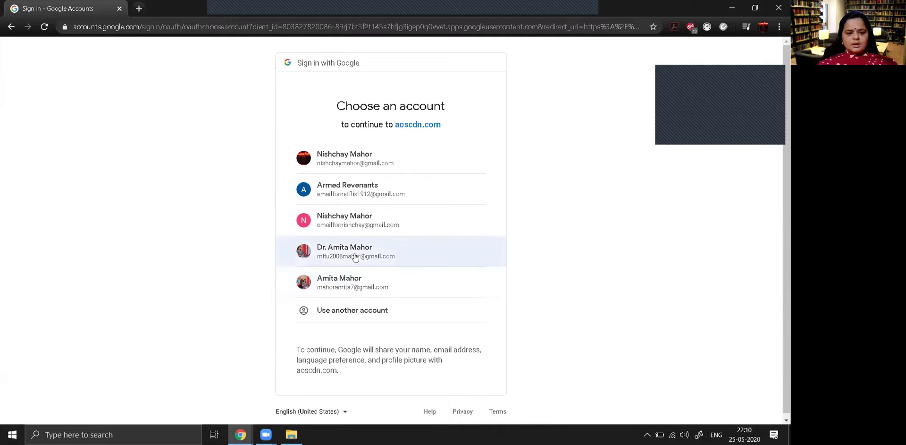
click(355, 256)
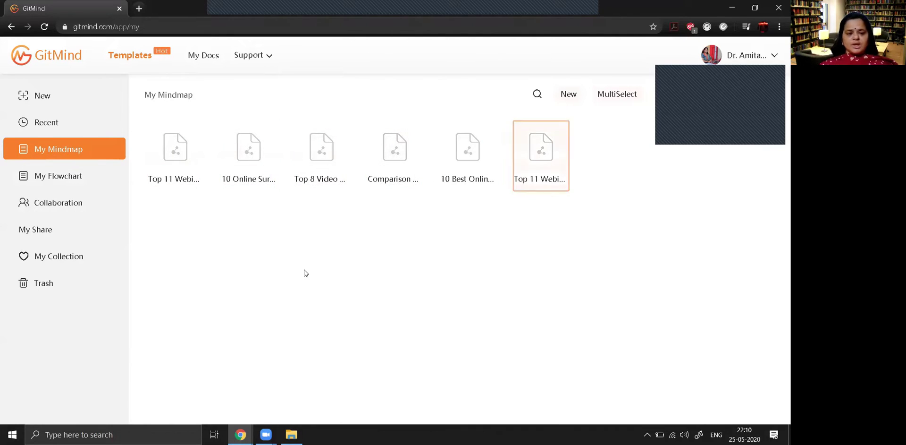
Create a new blank mind map and open its central topic for text editing.
click(40, 98)
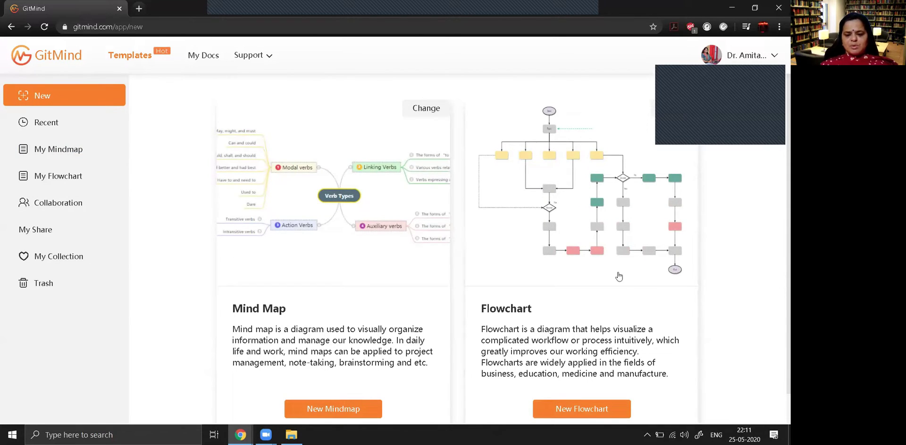
click(355, 408)
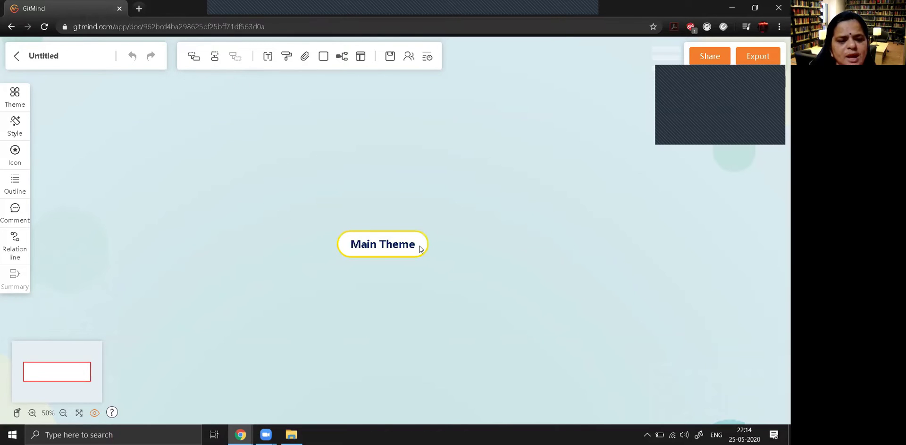
double_click(420, 249)
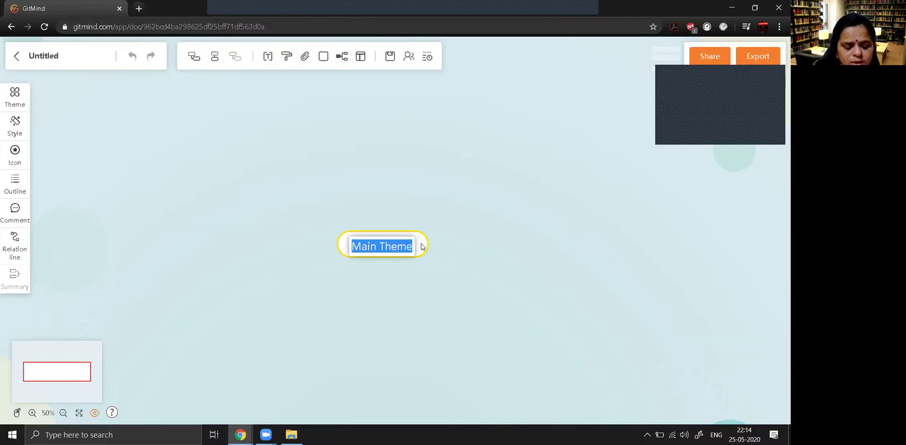
text(tOP 3)
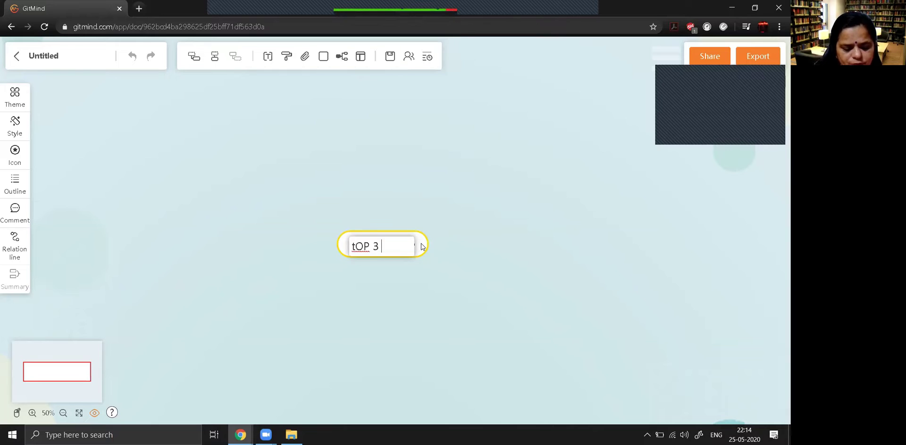
key(Num_Lock)
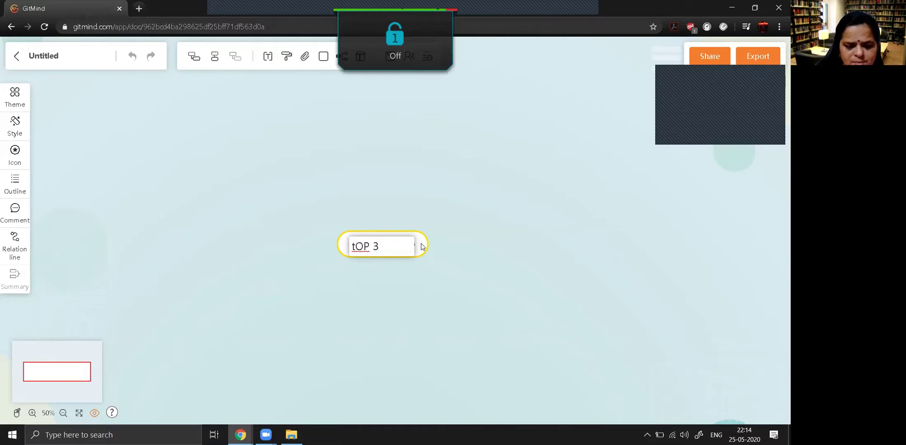
key(ctrl+a)
key(BackSpace)
Title the central topic "Top 3 Mind Map Softwares", with "Mind" in correct capitalization.
text(T)
key(Caps_Lock)
text(op 3 )
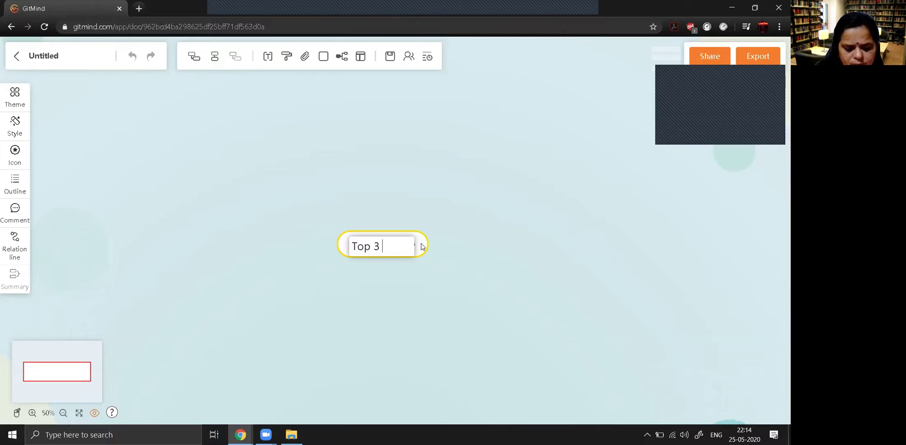
text(MInd Map )
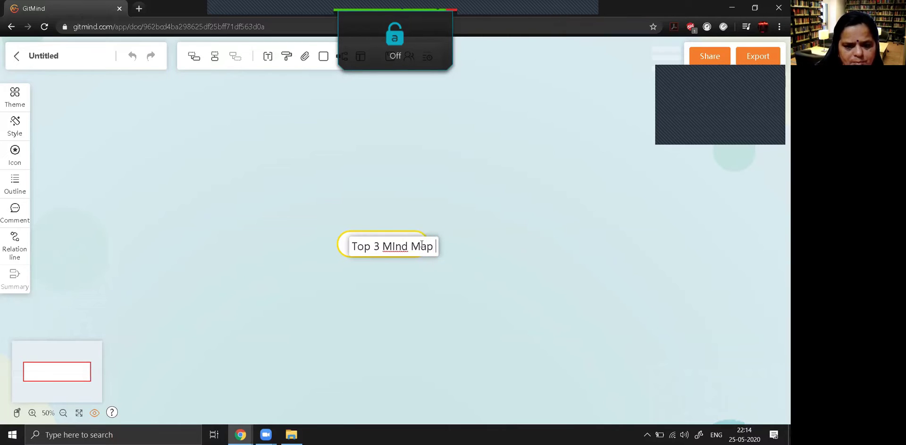
text(Softw)
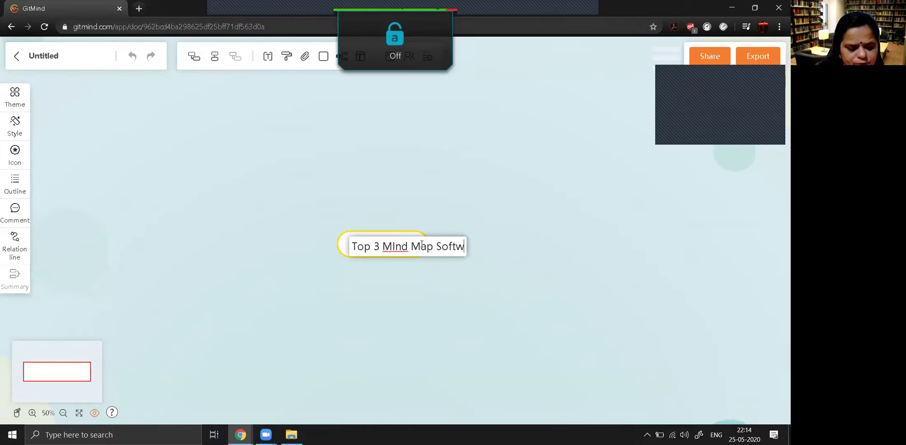
text(ares)
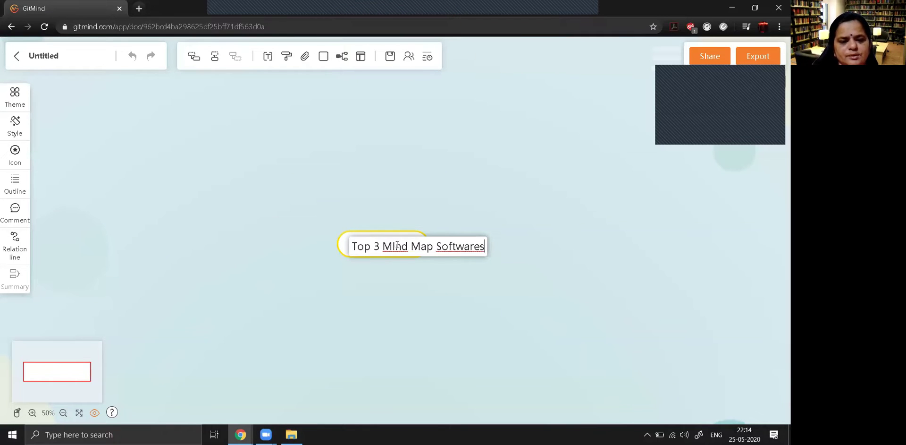
click(397, 244)
key(BackSpace)
text(i)
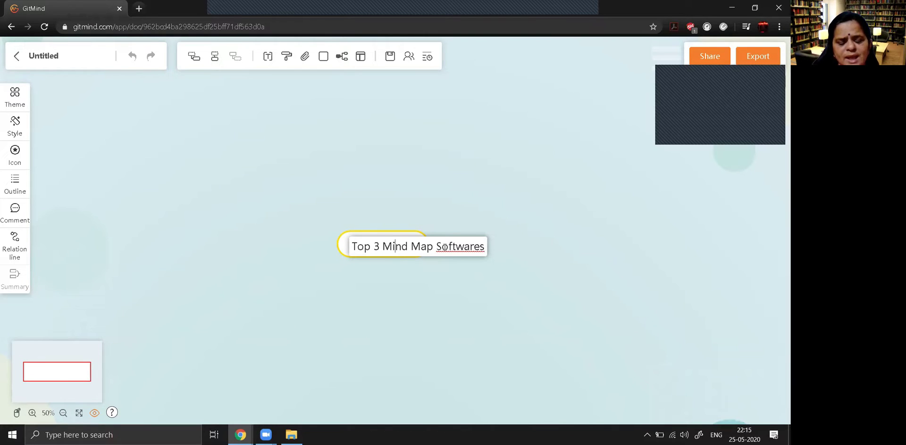
click(363, 278)
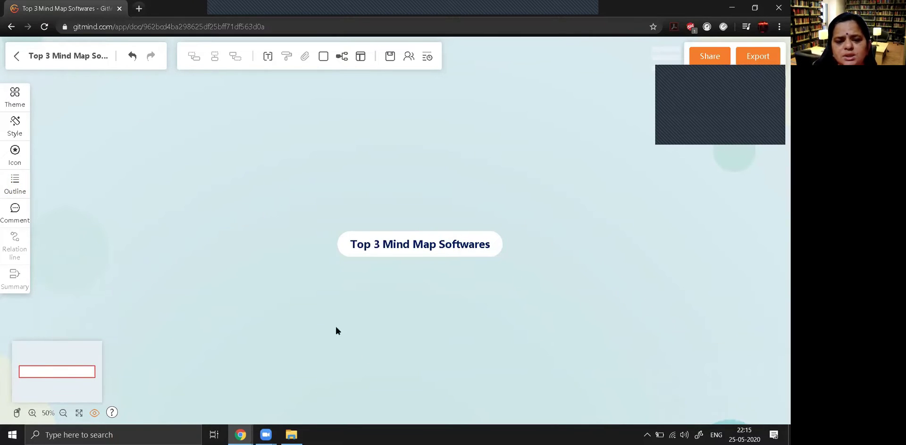
Apply the light-blue illustrated theme with a dark navy central topic and bracket-style branches to the mind map.
click(15, 96)
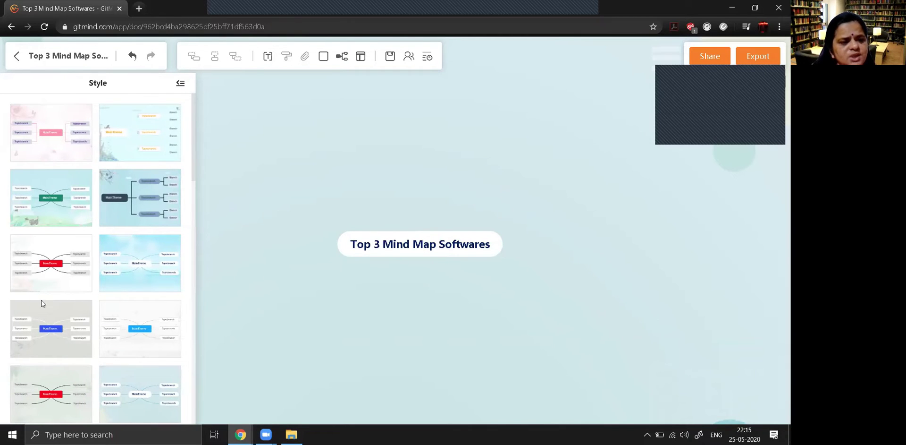
click(113, 211)
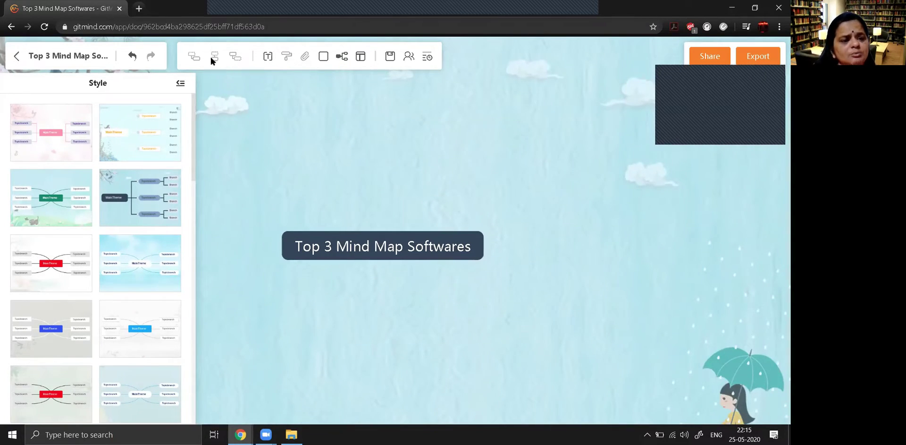
click(179, 84)
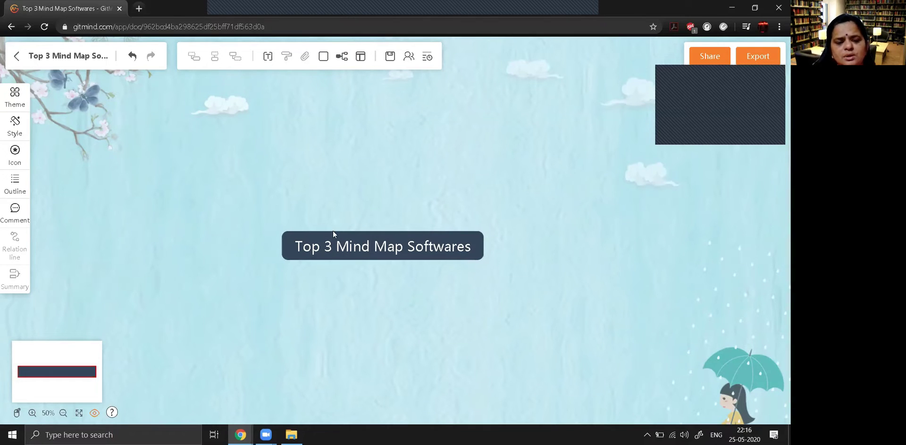
Add a first branch to the central topic and name it "Gitmind".
click(338, 249)
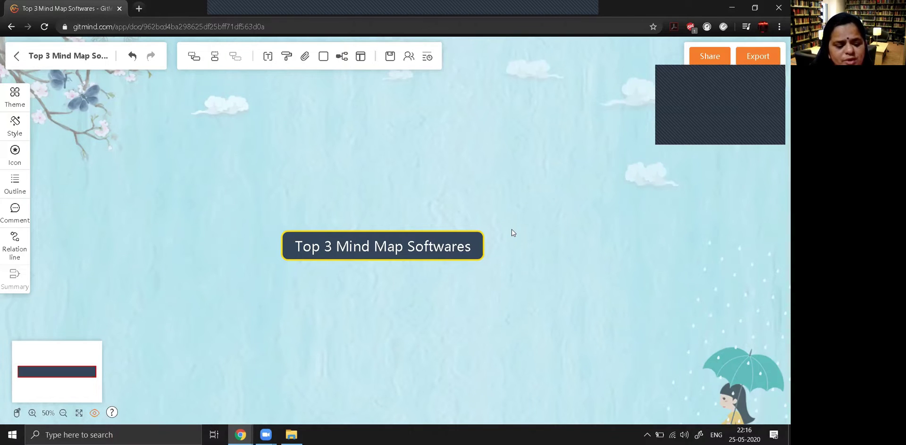
key(Tab)
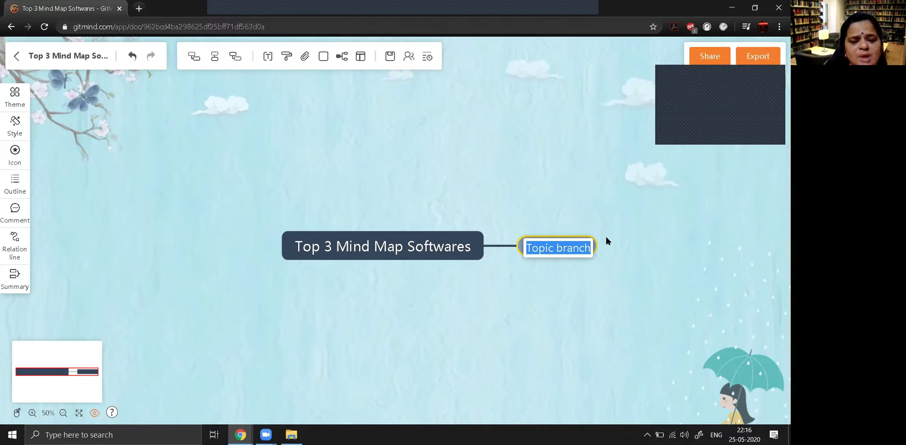
key(Caps_Lock)
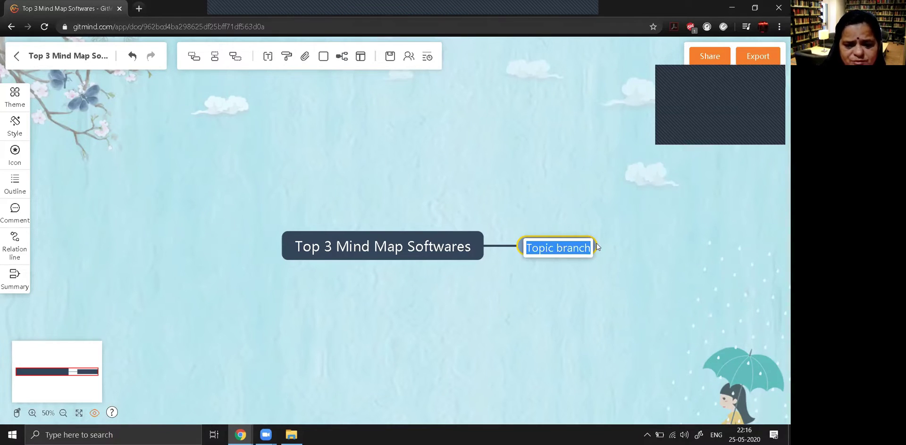
text(G)
key(Caps_Lock)
text(itmin)
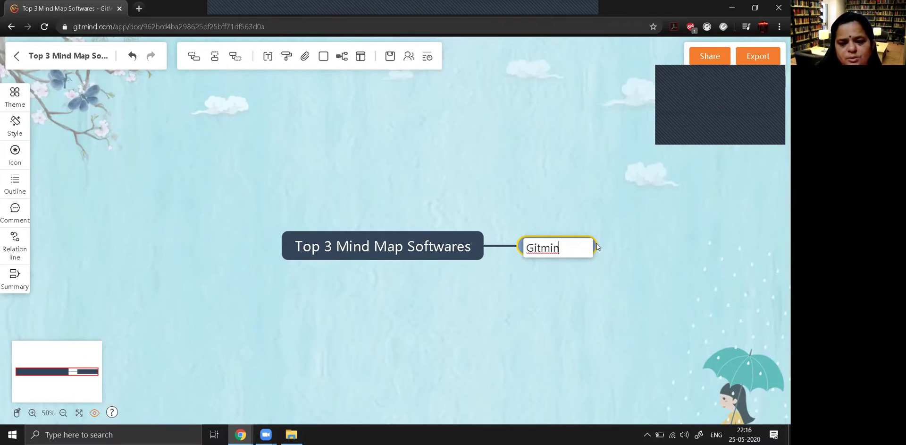
text(d)
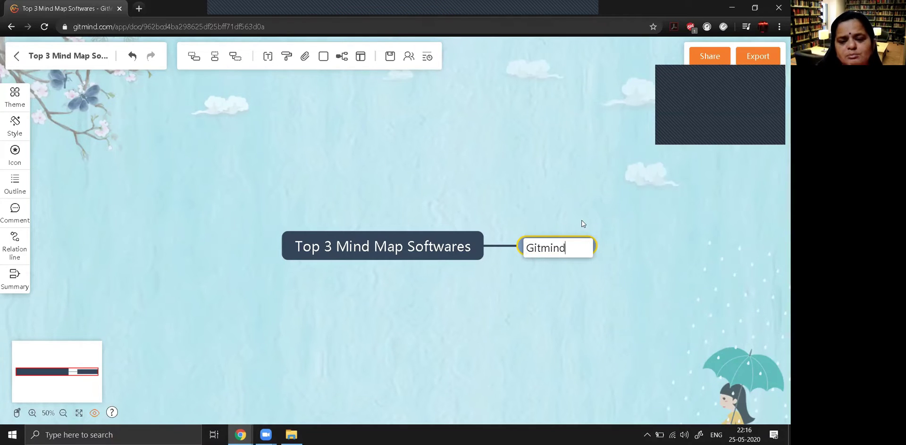
Add a second branch to the central topic "Top 3 Mind Map Softwares".
click(442, 256)
key(Caps_Lock)
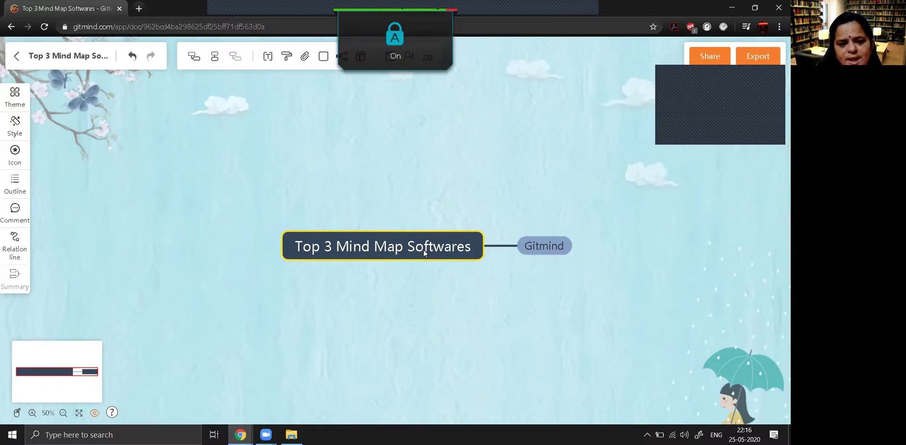
key(Tab)
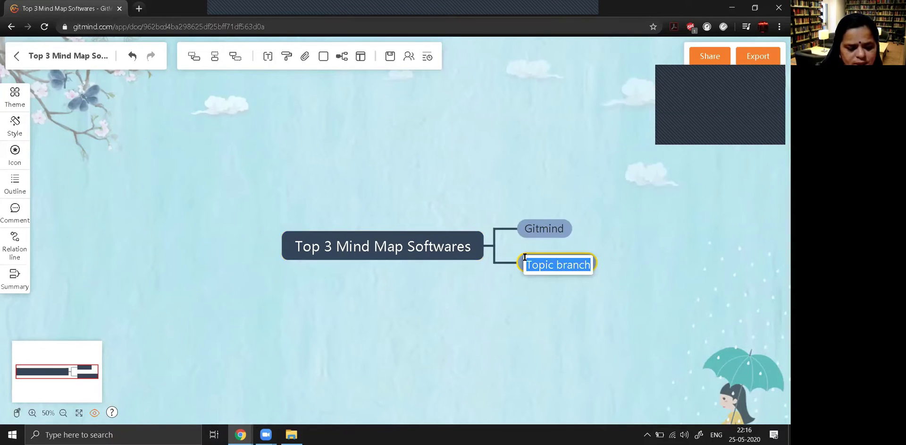
key(Caps_Lock)
text(m)
key(Caps_Lock)
text(INDME)
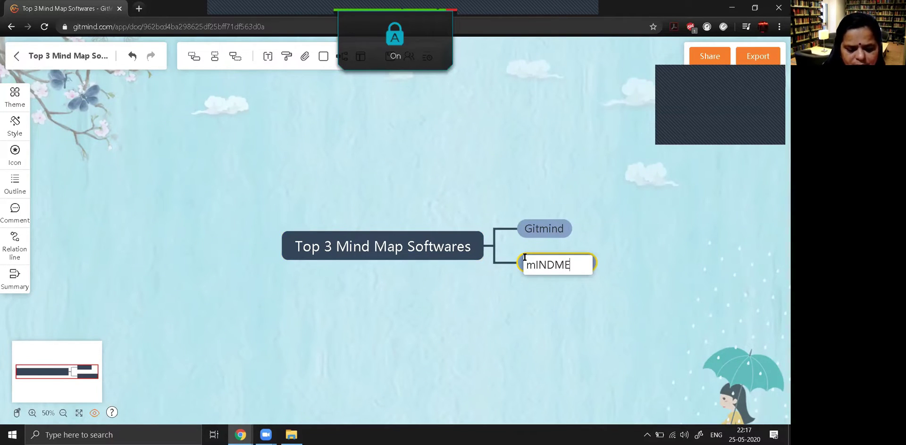
text(ISTER)
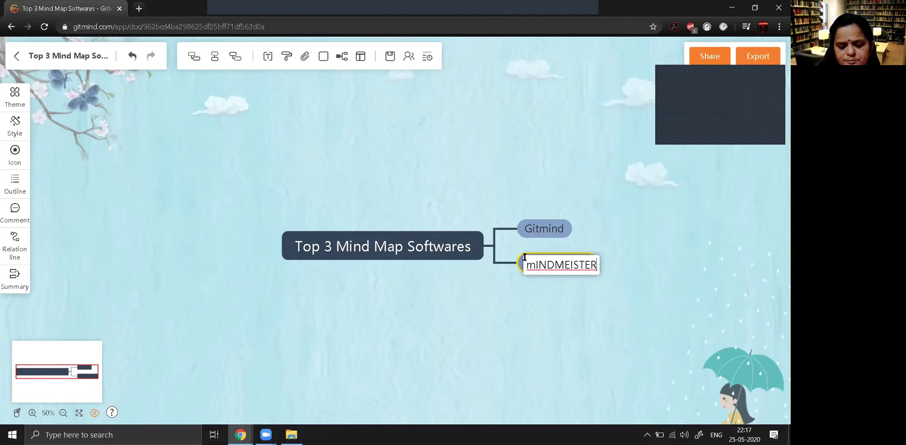
key(BackSpace)
key(BackSpace)
key(BackSpace)
key(BackSpace)
key(BackSpace)
key(BackSpace)
key(BackSpace)
key(BackSpace)
key(BackSpace)
key(BackSpace)
key(BackSpace)
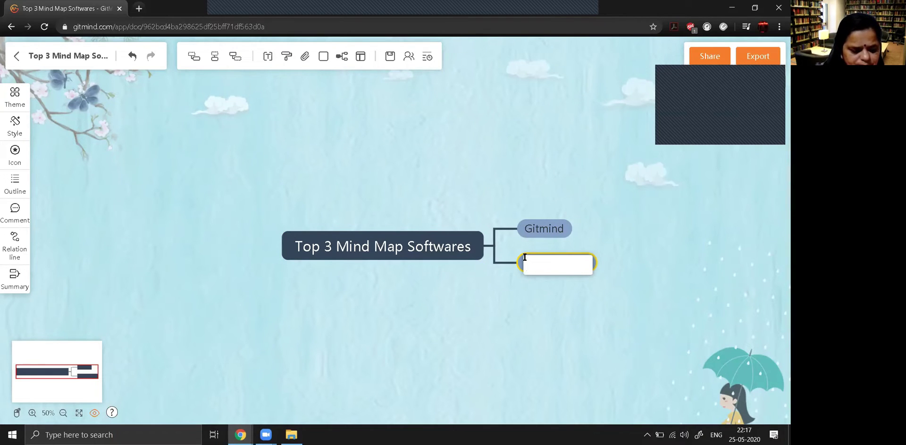
Name the second branch "Mindmeister".
key(Caps_Lock)
text(Mindmeister)
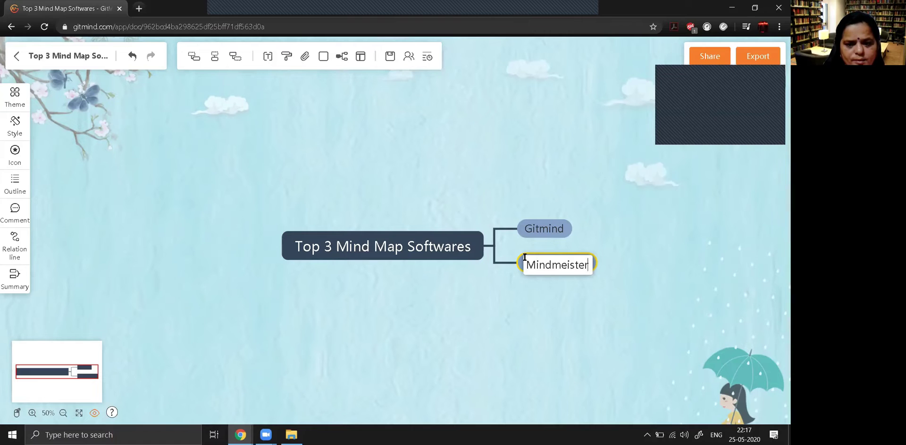
Add a third branch to the central topic and name it "Coggle".
click(448, 254)
key(Tab)
key(Caps_Lock)
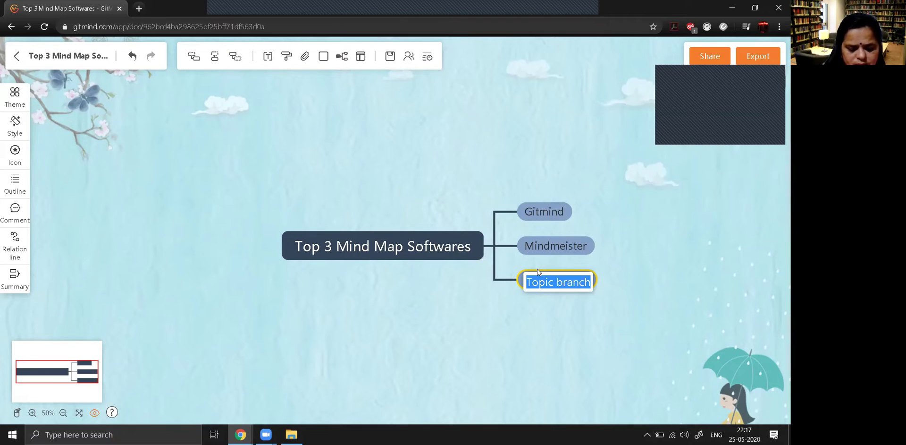
text(C)
key(Caps_Lock)
text(oggle)
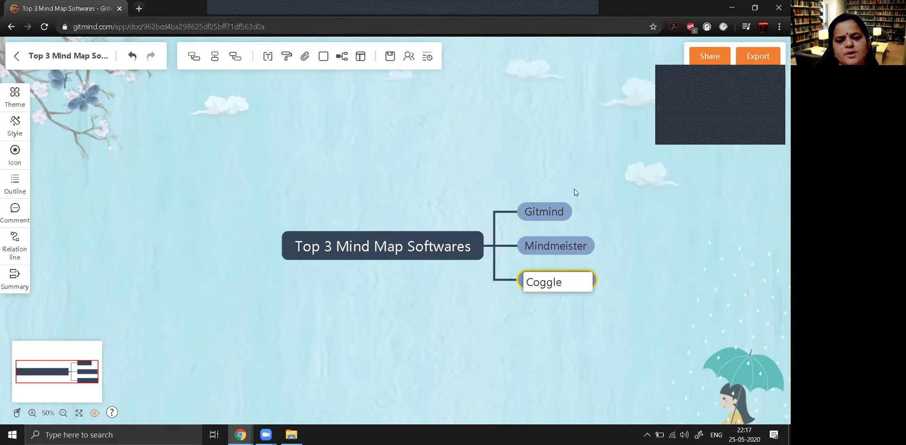
click(642, 302)
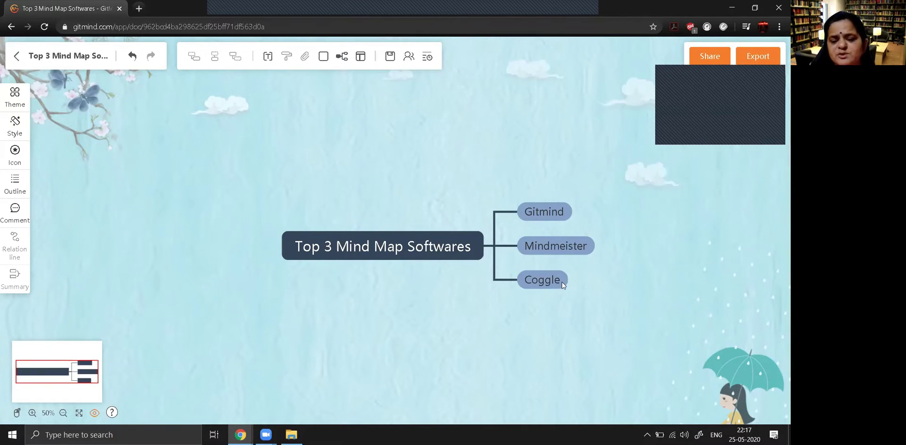
Add two sub-branches to the Gitmind branch, named "About" and "Features".
click(553, 214)
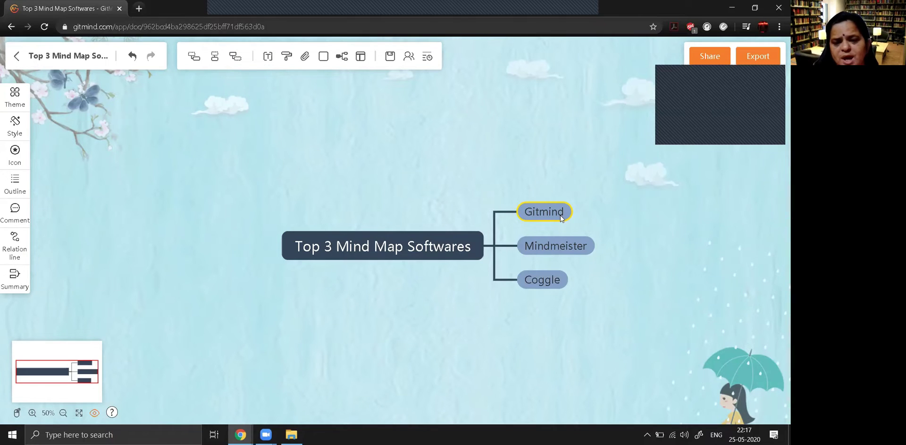
key(Tab)
key(Caps_Lock)
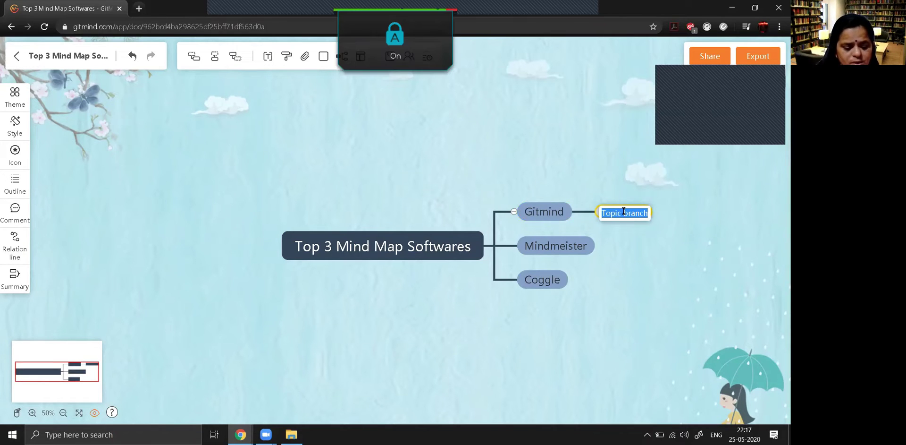
text(About)
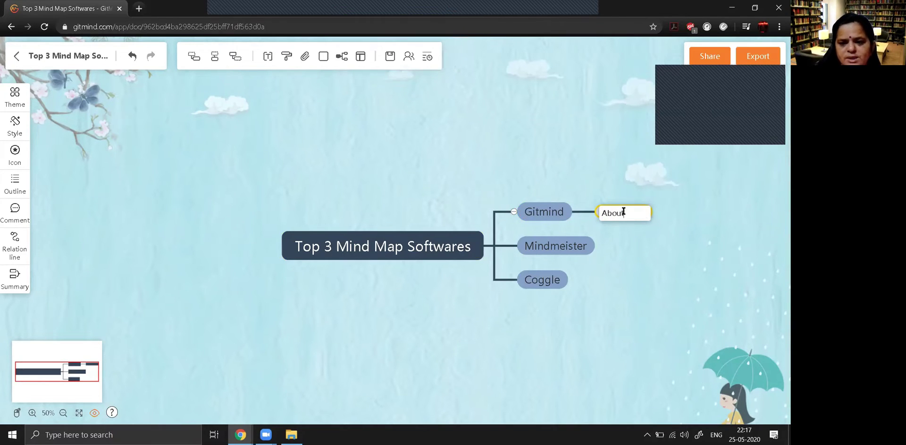
click(547, 217)
key(Tab)
key(Caps_Lock)
text(Features)
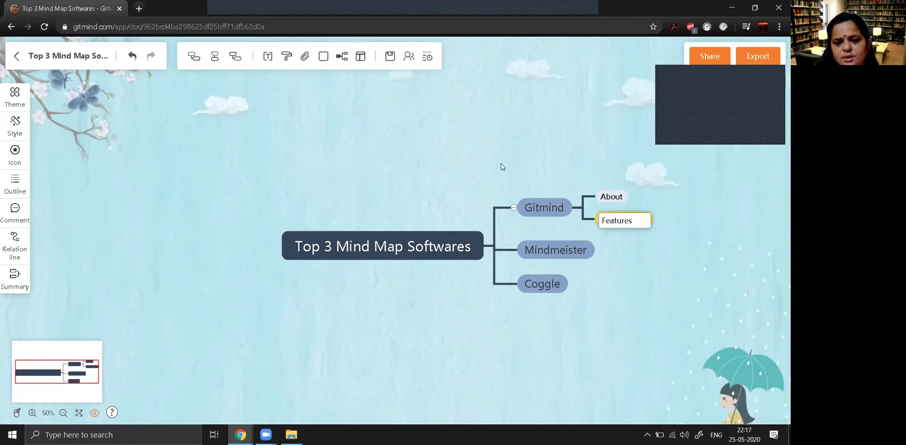
Add a third sub-branch to Gitmind and name it "Price", with a capital P.
click(534, 214)
key(Tab)
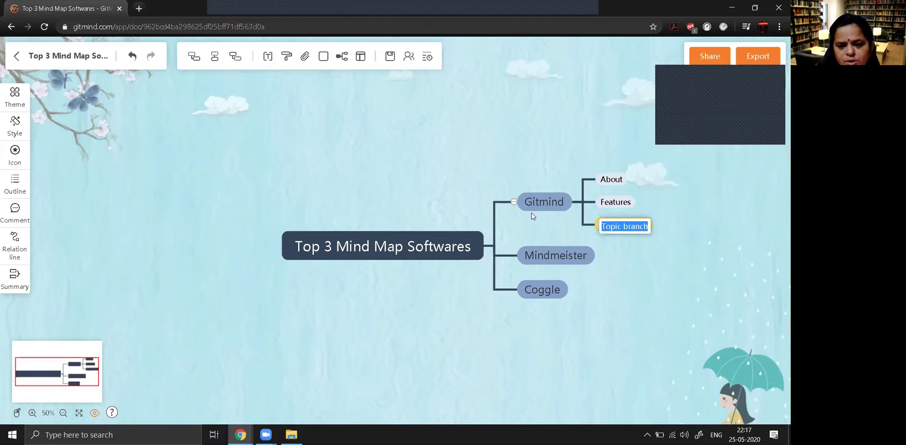
text(price)
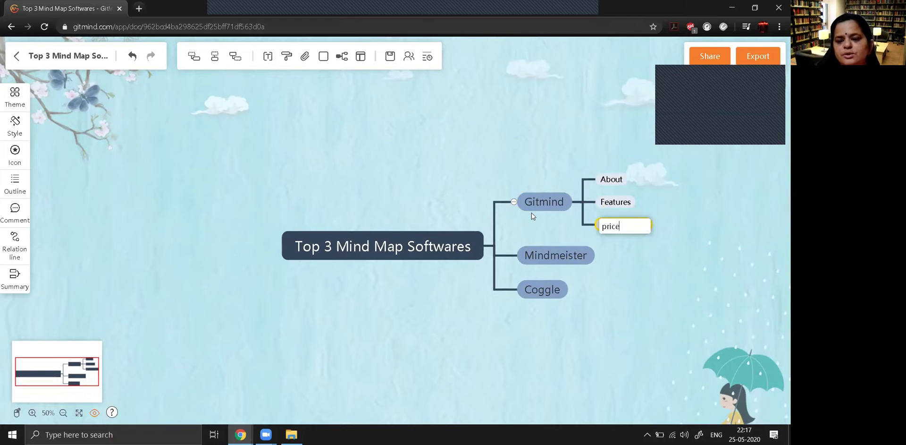
double_click(606, 226)
text(Price)
Add a fourth sub-branch to Gitmind and name it "Ideal for".
click(550, 206)
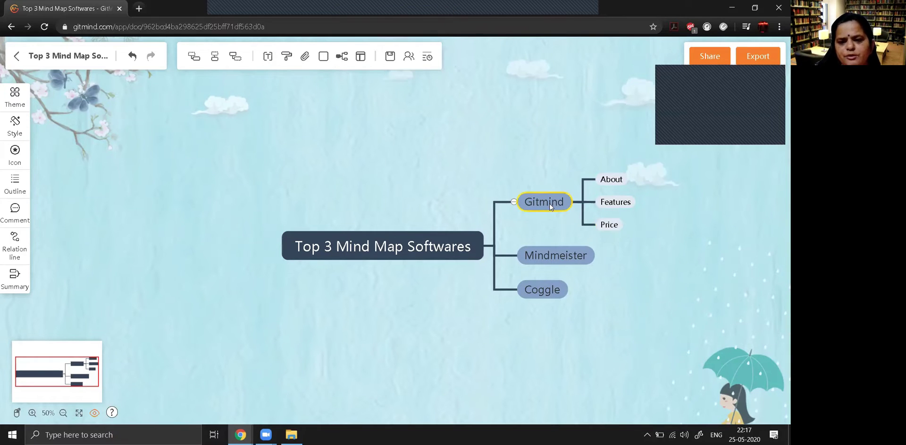
key(Tab)
double_click(599, 226)
key(Caps_Lock)
text(iDEAL FOR)
key(BackSpace)
key(BackSpace)
key(BackSpace)
key(BackSpace)
key(BackSpace)
key(BackSpace)
key(BackSpace)
key(BackSpace)
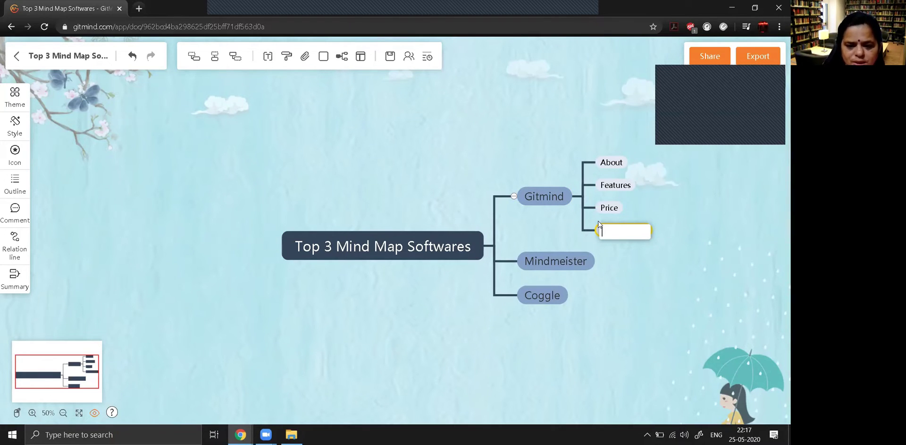
key(Caps_Lock)
text(Ideal for)
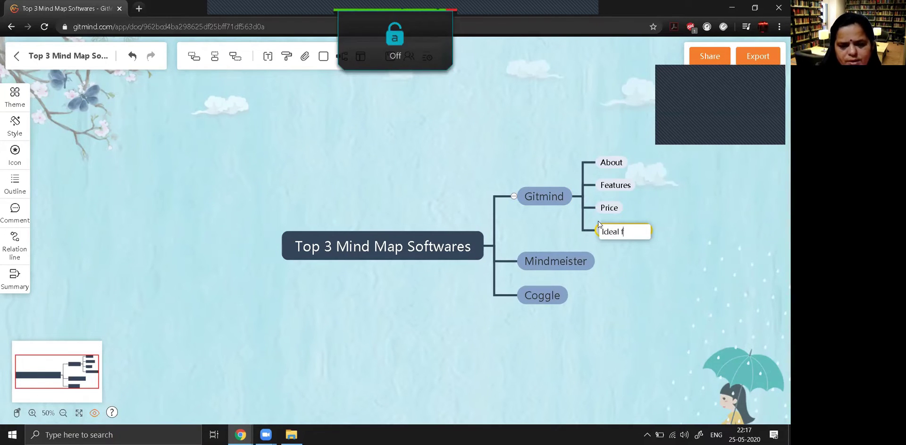
Add two sub-branches to the Mindmeister branch, named "About" and "Features".
click(553, 266)
key(Tab)
key(Caps_Lock)
text(About)
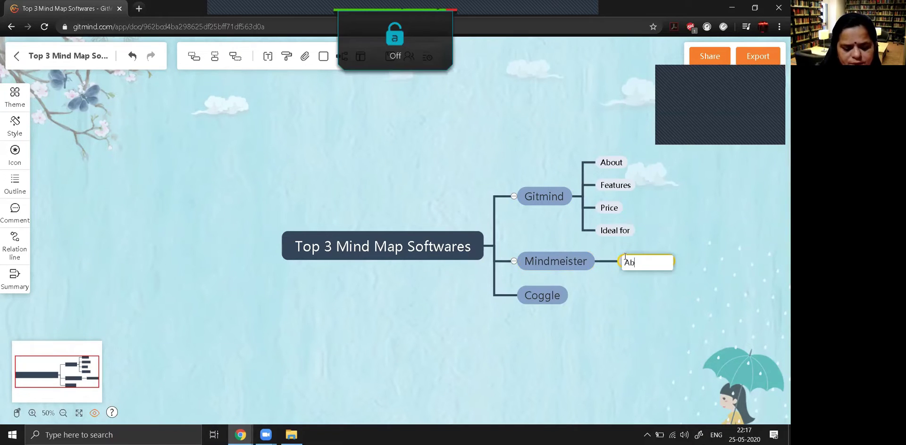
click(574, 258)
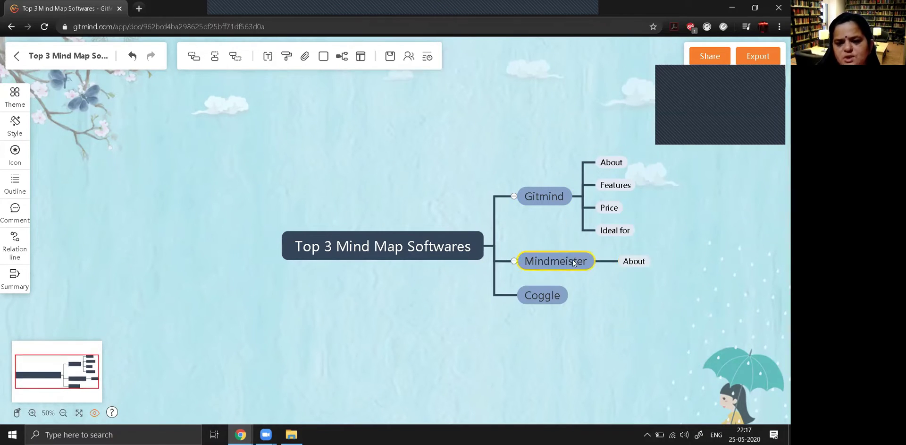
key(Tab)
key(Caps_Lock)
text(F)
key(Caps_Lock)
text(eatures)
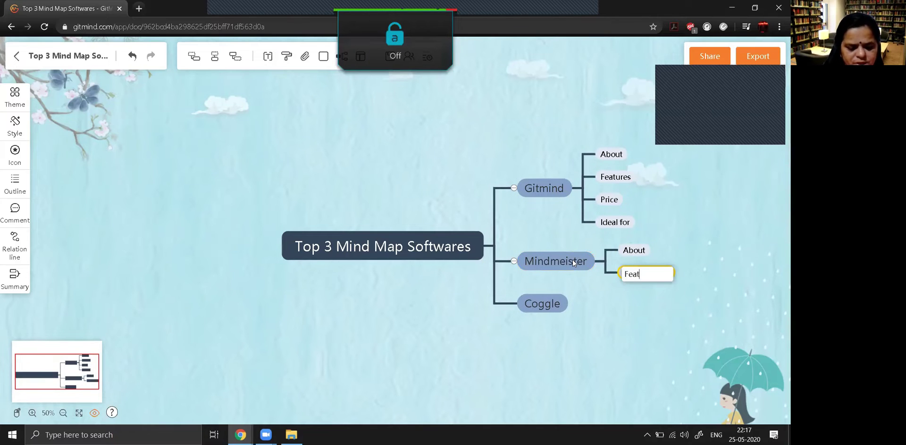
Add two more sub-branches to Mindmeister, named "Price" and "Ideal for".
click(573, 259)
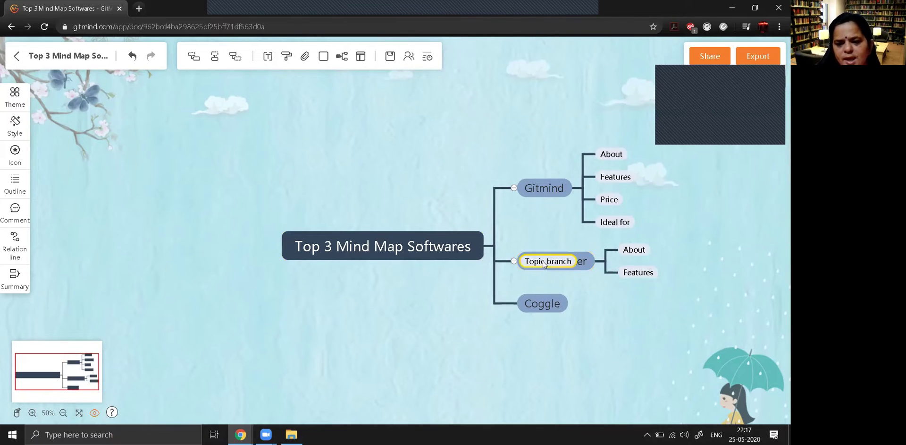
key(Tab)
key(Caps_Lock)
text(P)
key(Caps_Lock)
text(rice)
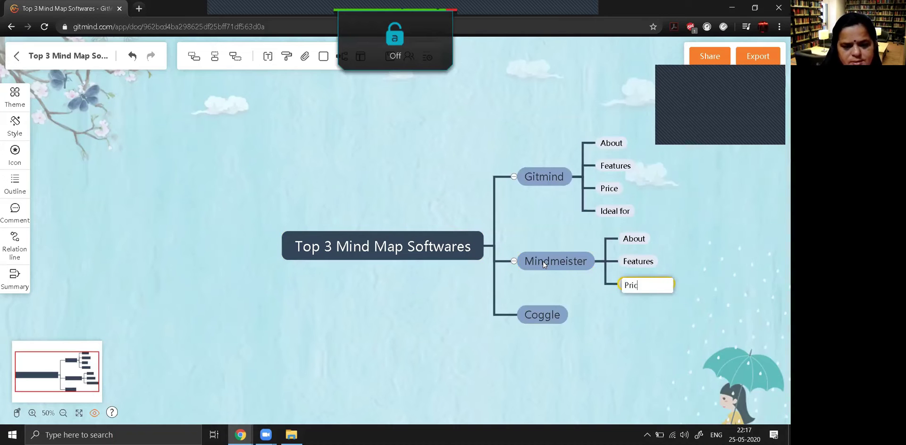
click(536, 258)
key(Tab)
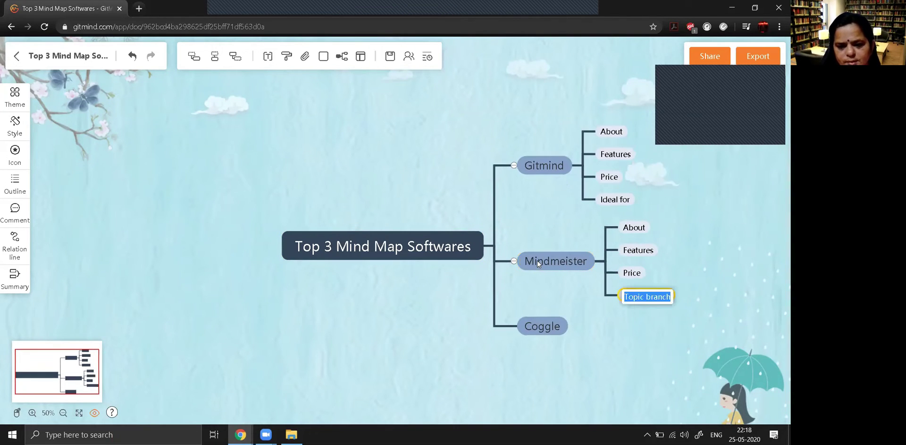
key(Caps_Lock)
text(Ideal for)
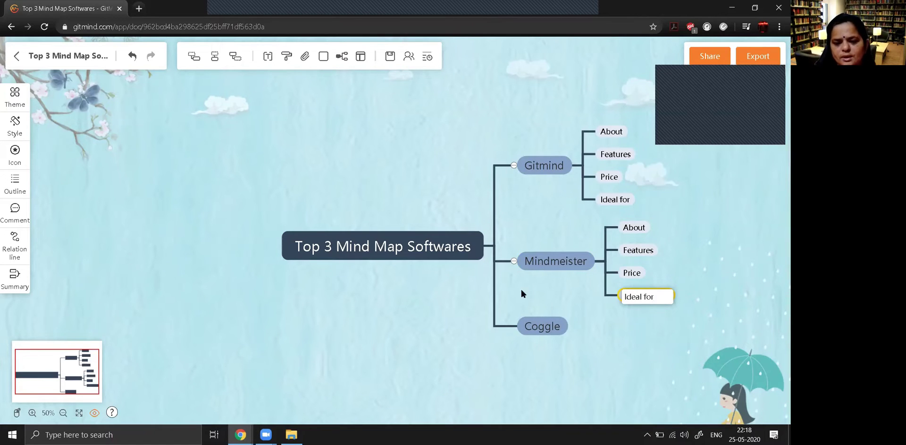
Add two sub-branches to the Coggle branch, named "About" and "Features".
click(538, 327)
key(Tab)
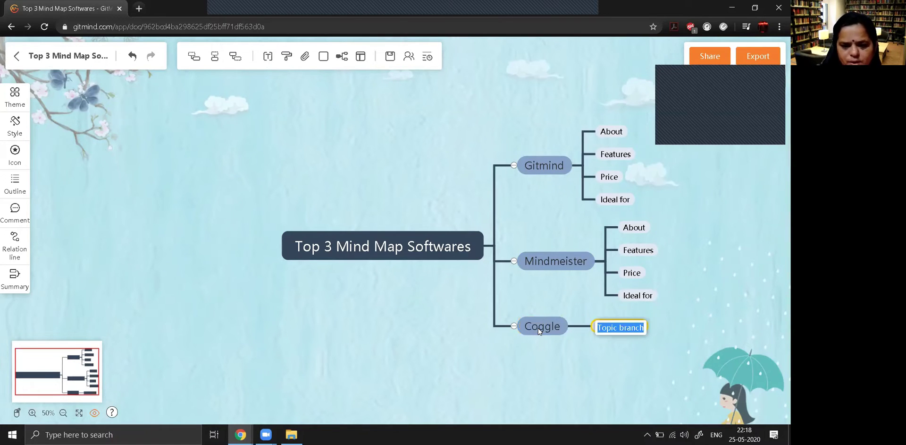
key(Caps_Lock)
text(About)
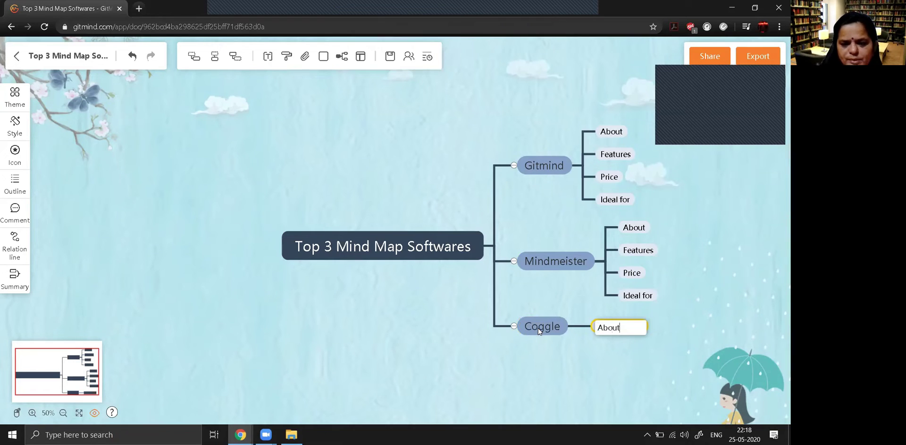
key(Return)
key(Caps_Lock)
text(Features)
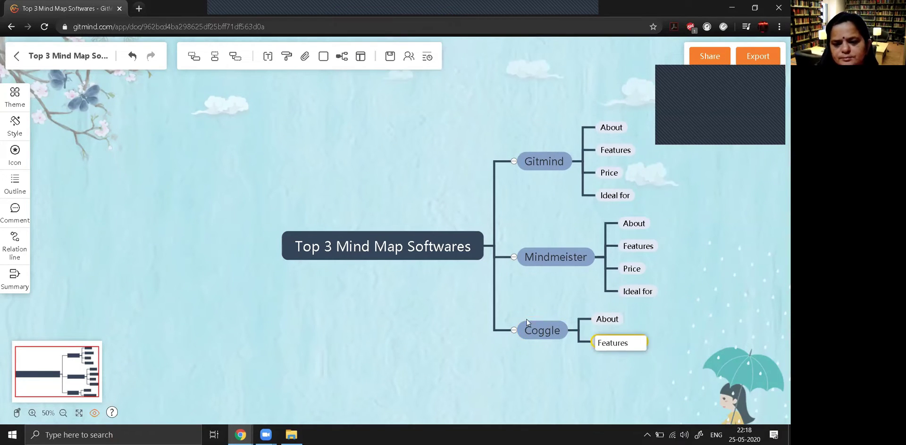
Add two more sub-branches to Coggle, named "Price" and "Ideal for".
key(Return)
key(Caps_Lock)
text(Price)
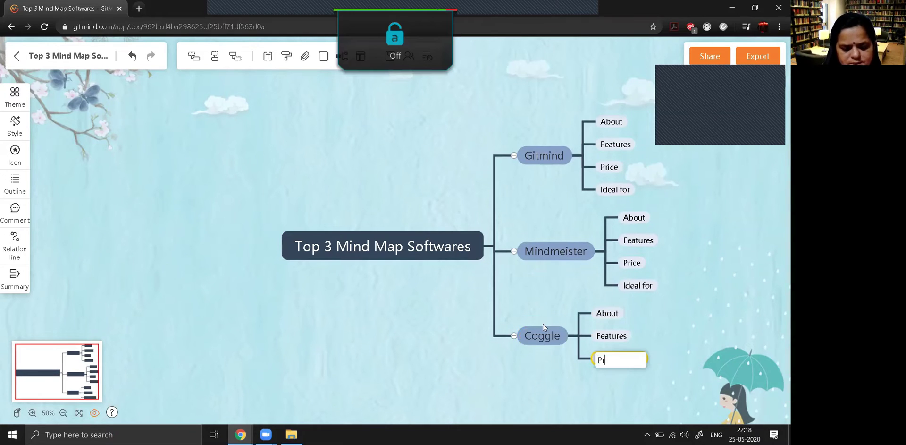
click(527, 333)
key(Tab)
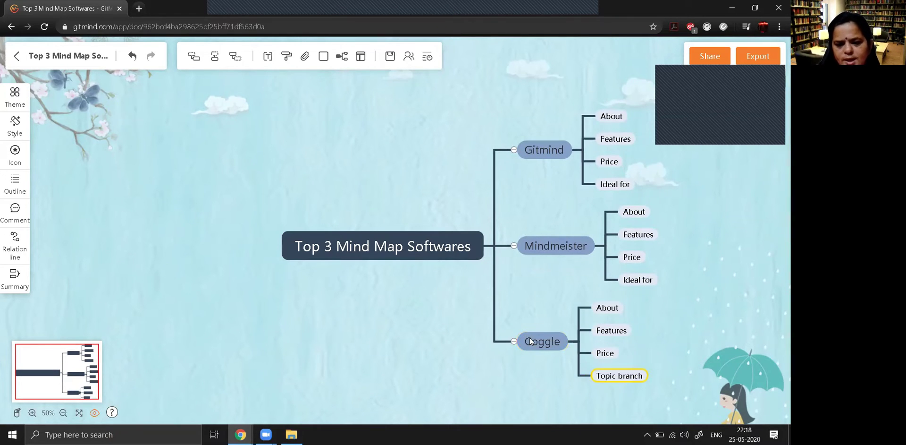
key(Caps_Lock)
text(I)
key(Caps_Lock)
text(deal)
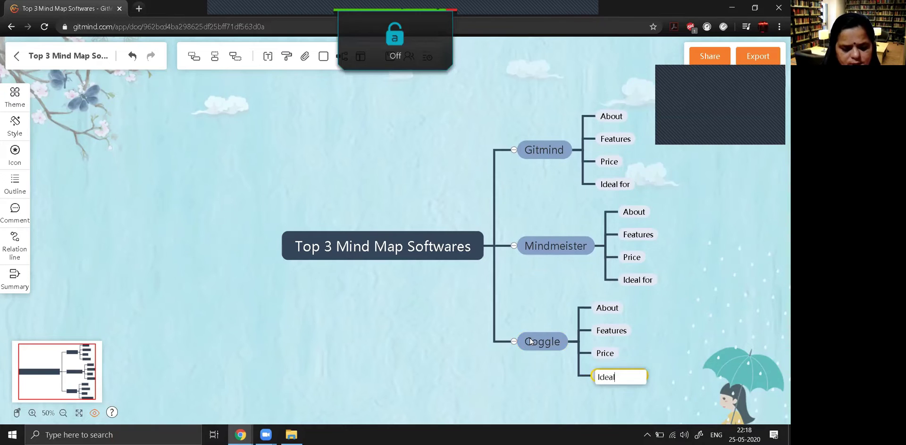
text( for)
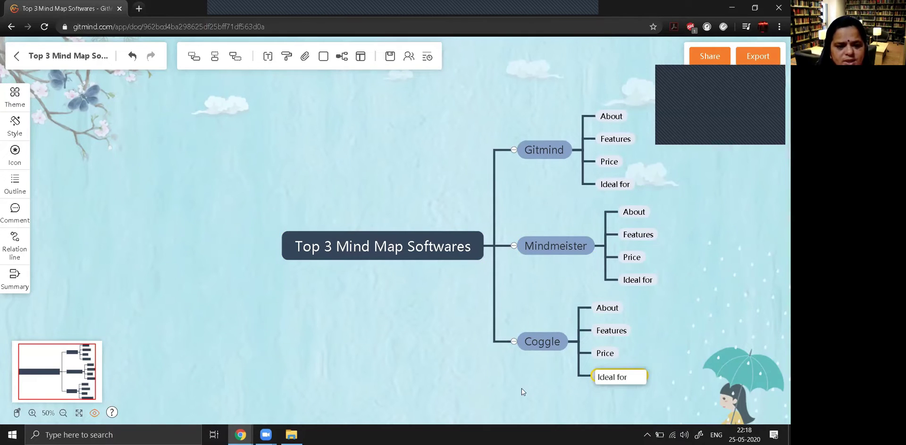
click(255, 238)
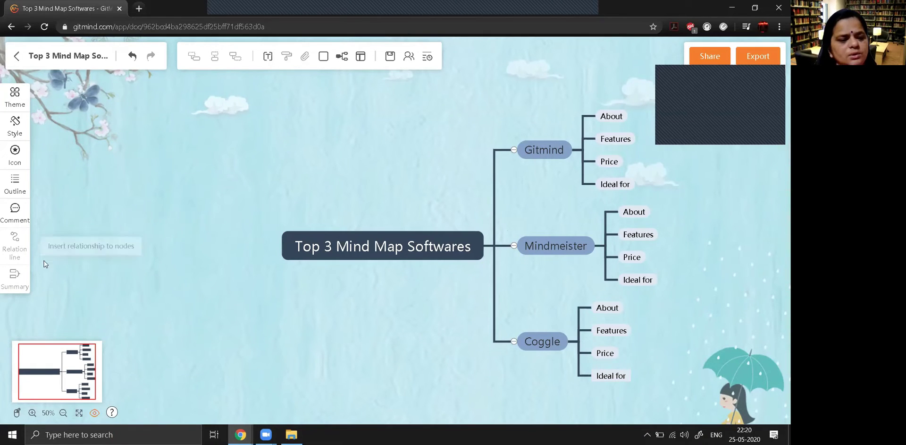
Try a 2px line width in the main node style, reset the line settings, and colour the main nodes' lines red.
click(8, 130)
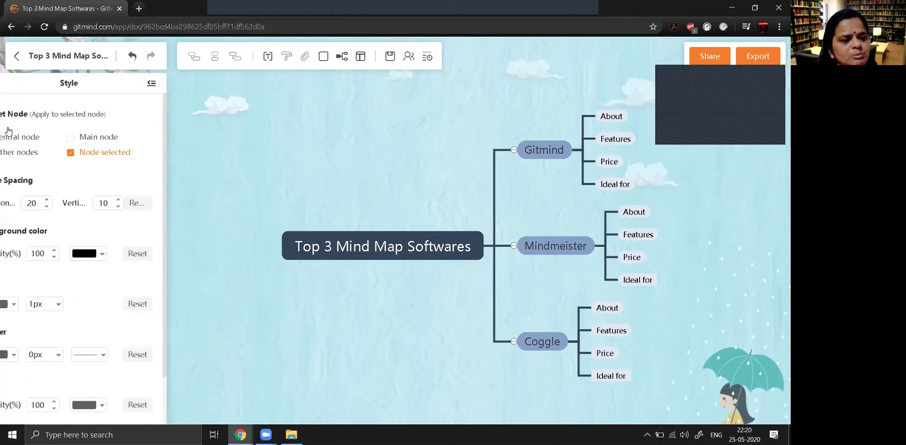
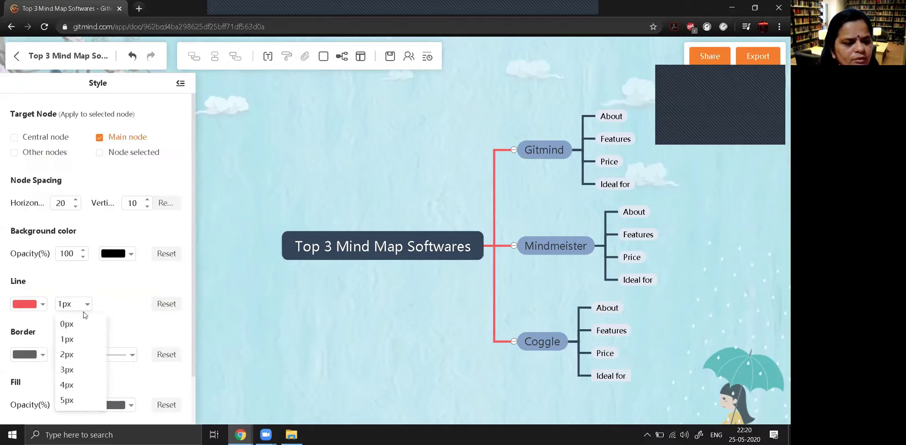
click(66, 356)
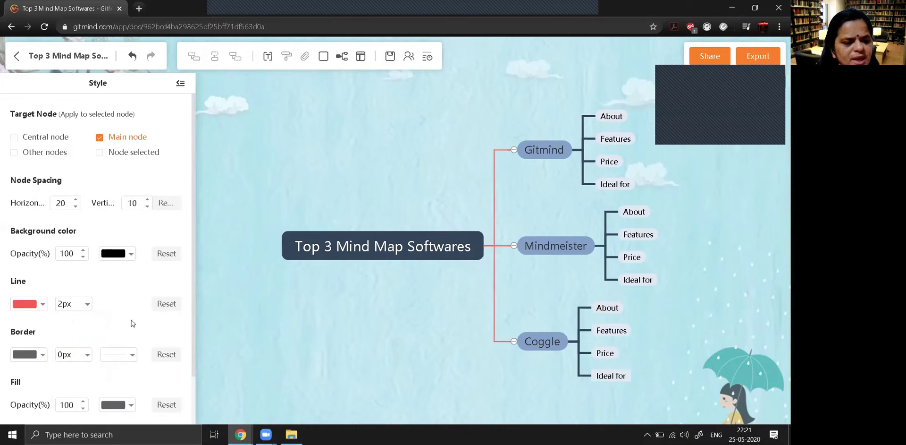
click(165, 305)
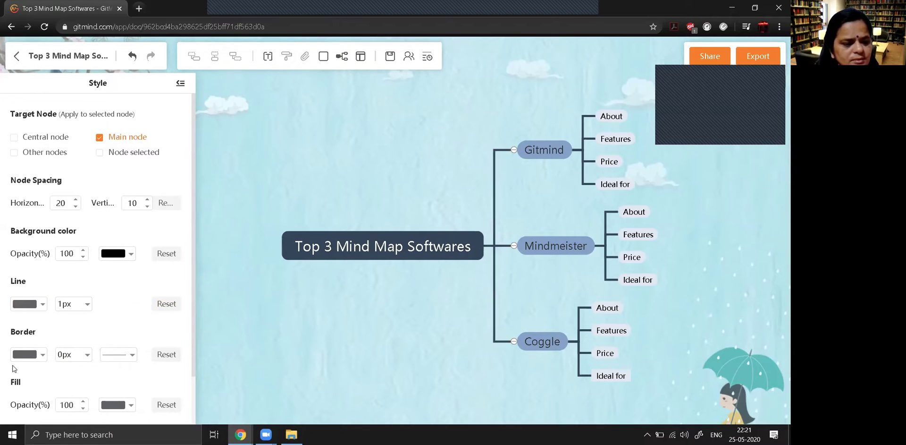
click(29, 304)
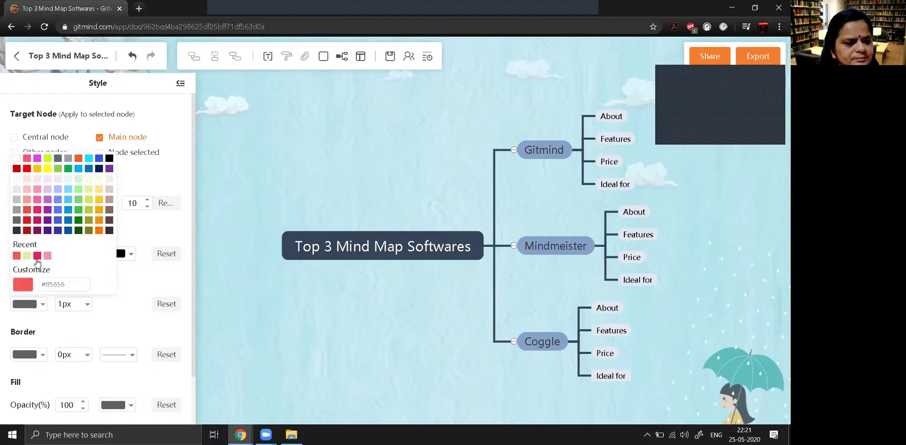
click(16, 255)
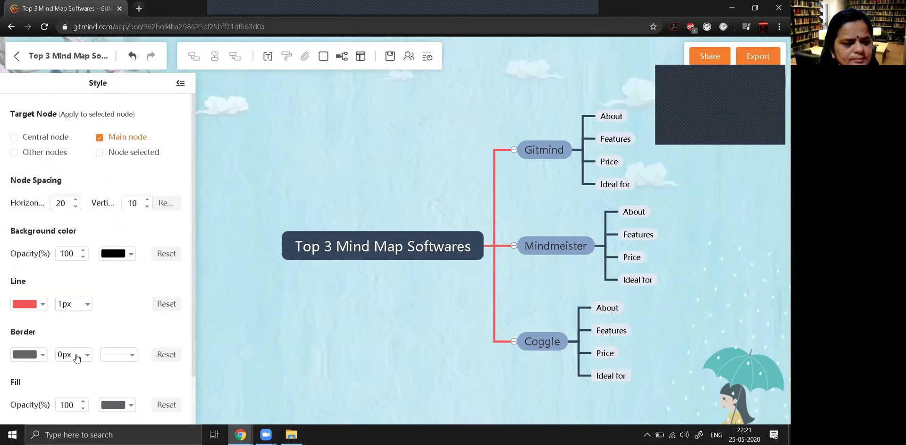
Give the main nodes a light yellow border with a 1px width.
click(43, 355)
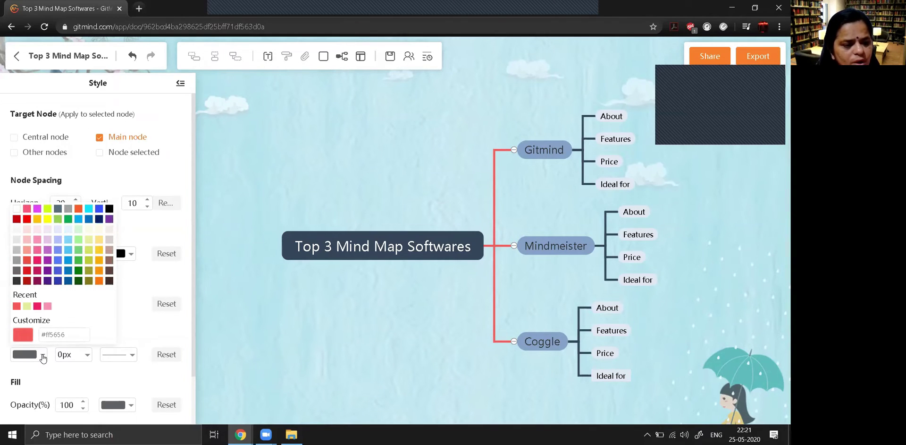
click(98, 241)
click(71, 355)
click(71, 390)
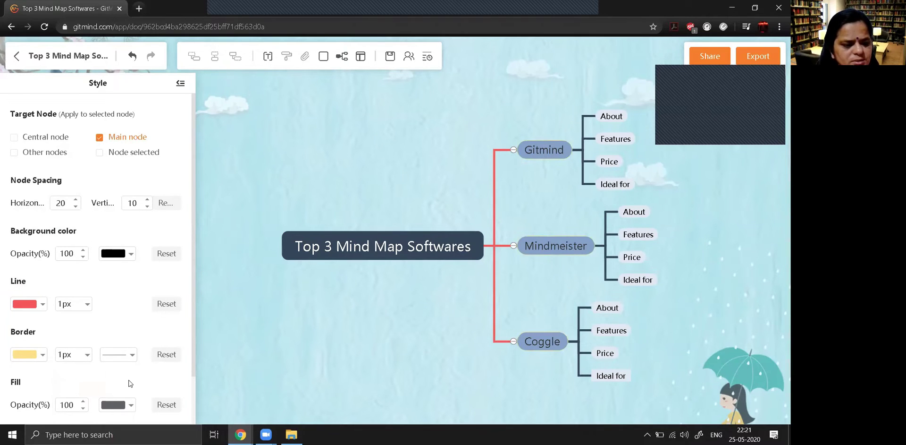
Fill the main nodes with pink.
scroll(147, 383, down, 1)
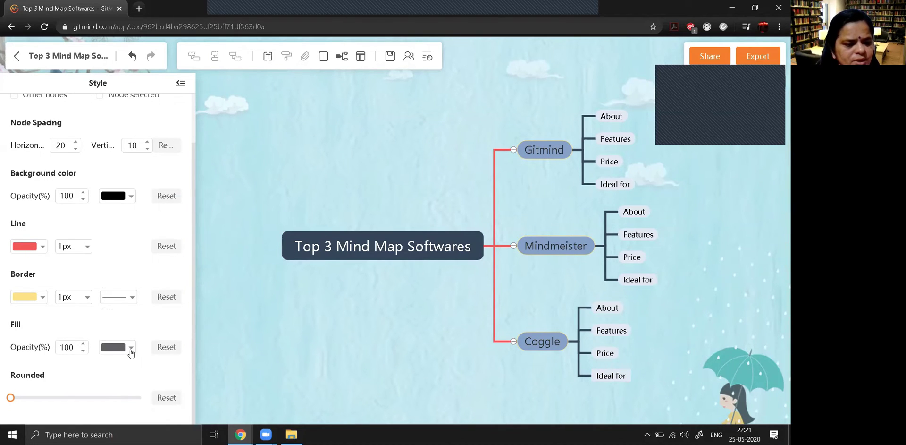
click(125, 352)
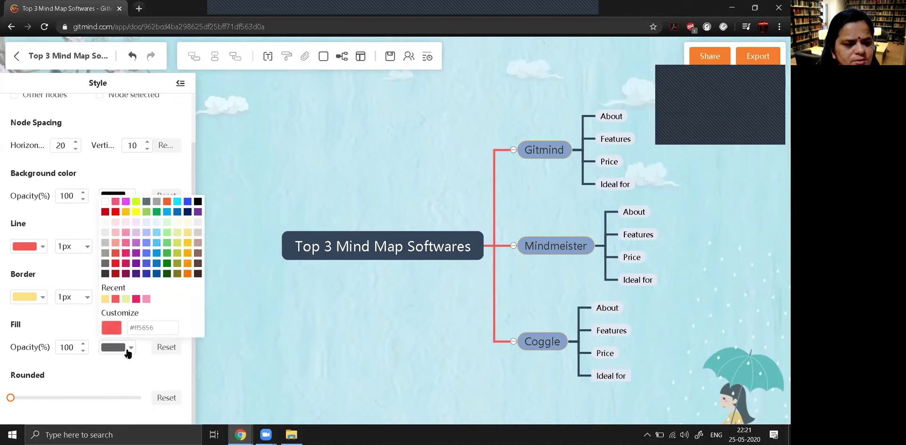
click(127, 233)
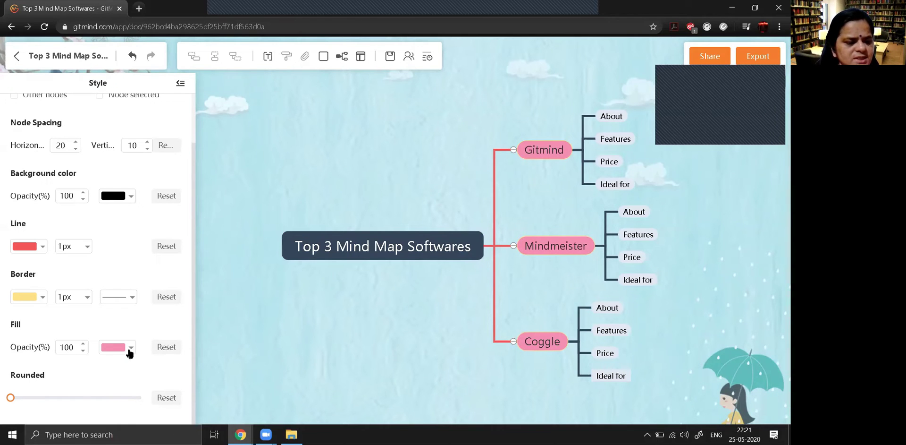
Change the main nodes' fill to light yellow-green and their border colour to blue.
click(128, 349)
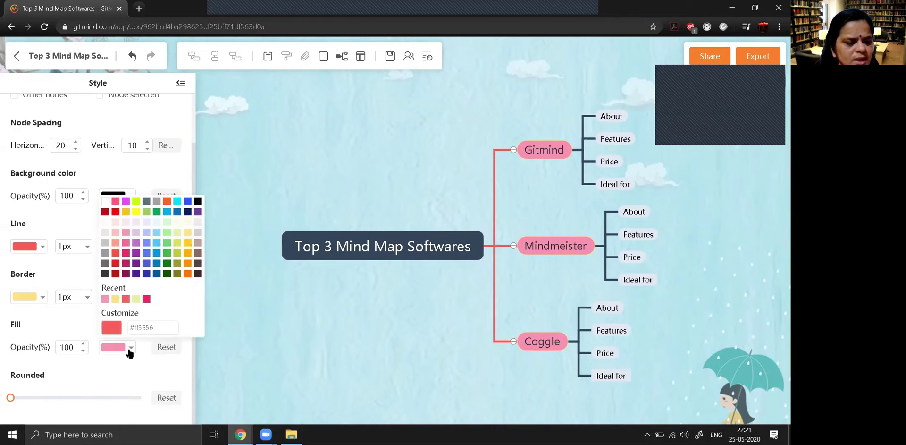
click(136, 298)
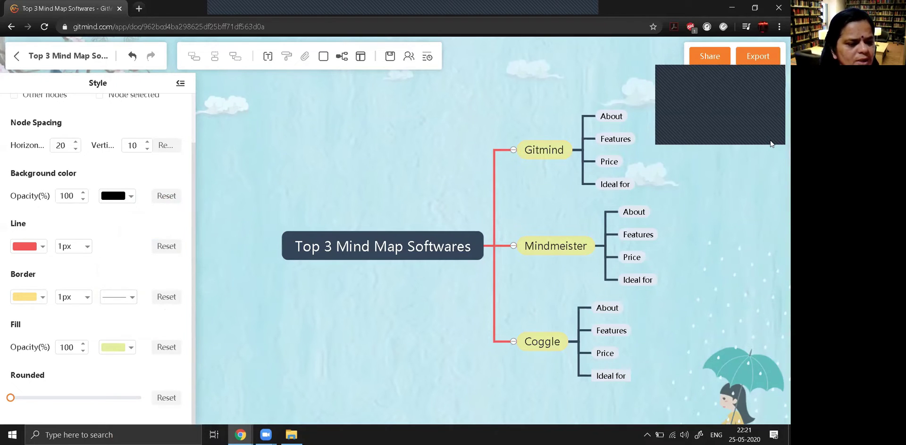
click(41, 298)
click(57, 203)
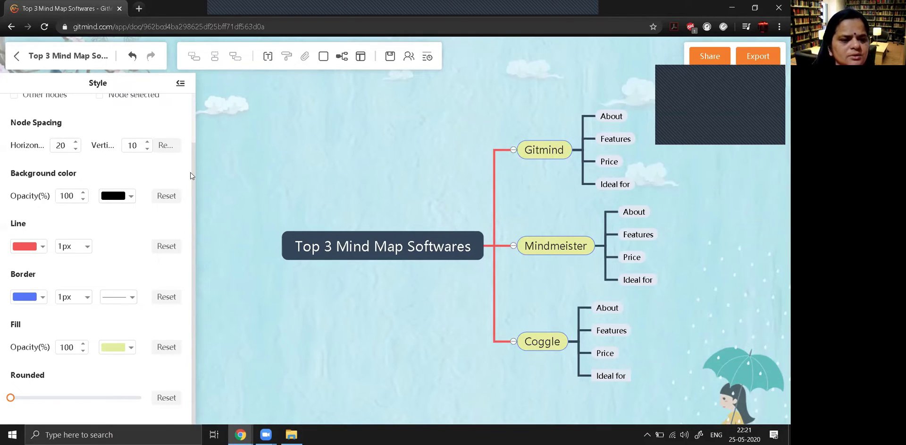
Add the central node, other nodes and selected node to the style targets, and close the style settings.
drag(192, 174, 202, 117)
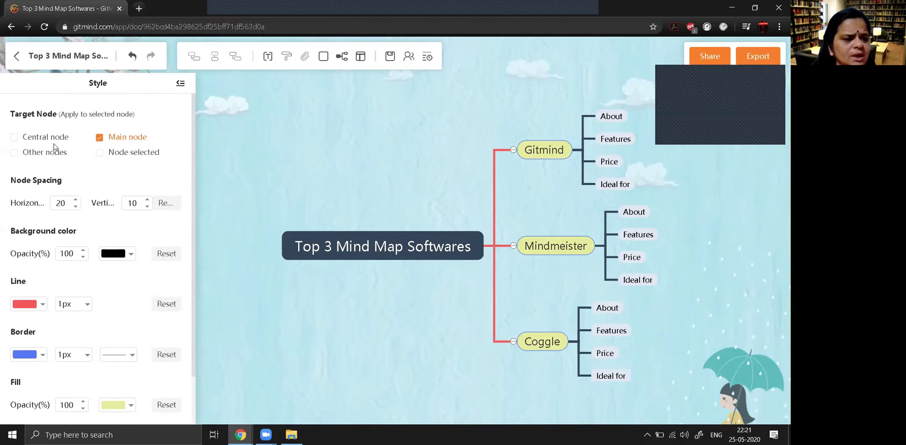
click(14, 137)
click(14, 153)
click(99, 153)
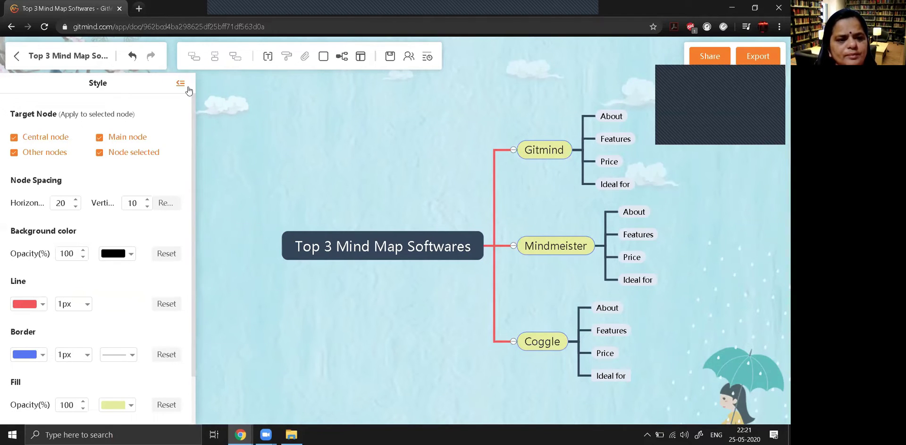
scroll(114, 329, down, 1)
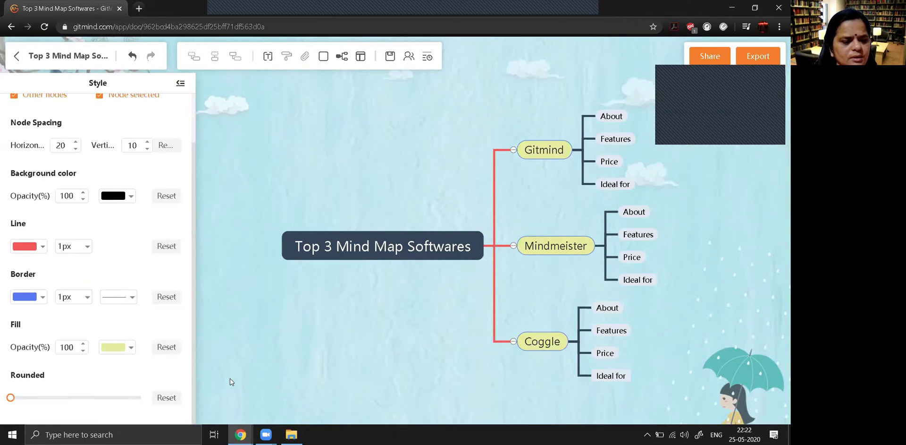
click(180, 83)
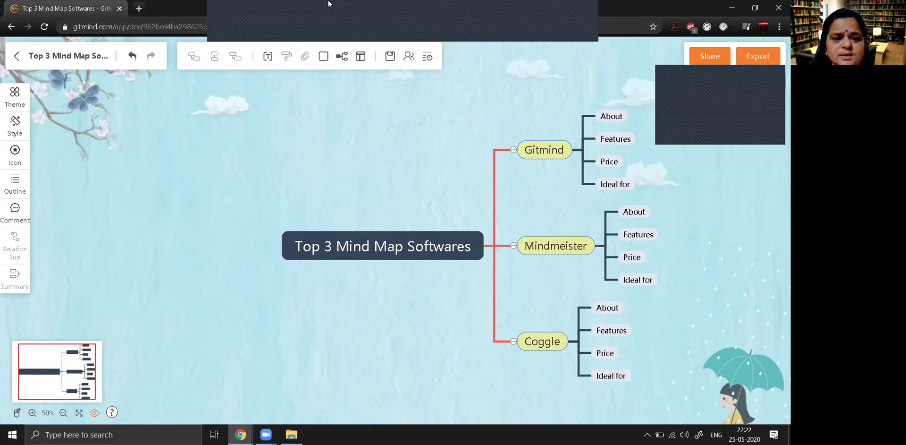
Insert the image file "profile" from the Pictures folder into the central node "Top 3 Mind Map Softwares".
click(298, 248)
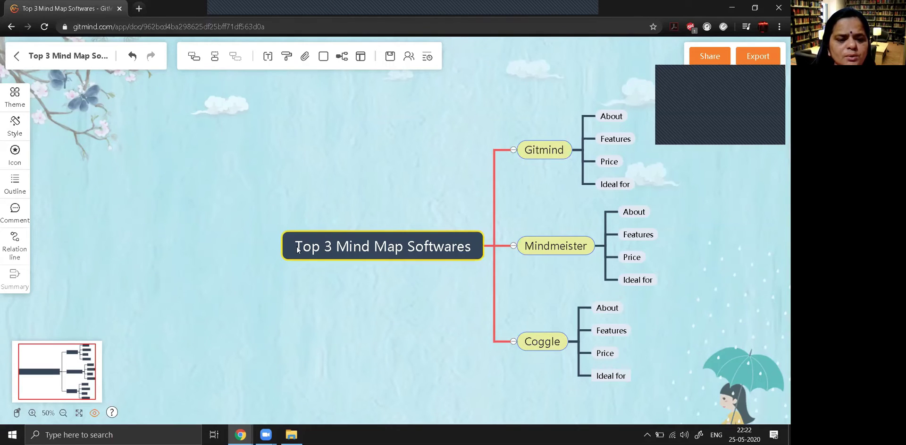
double_click(299, 248)
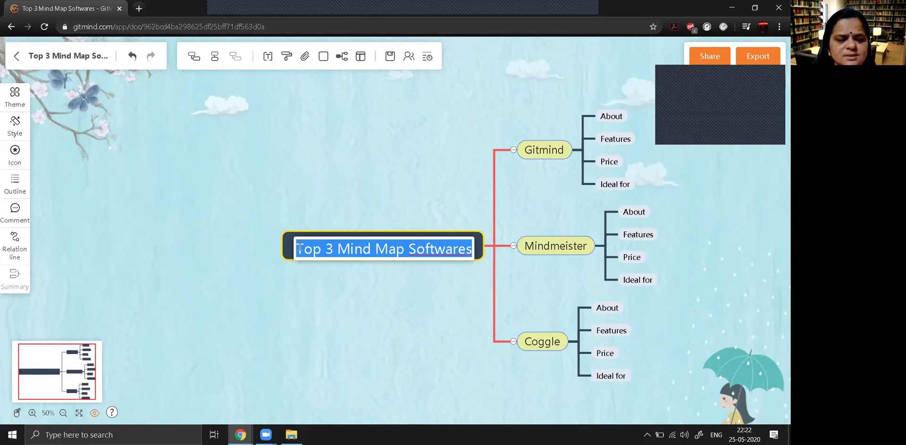
click(299, 247)
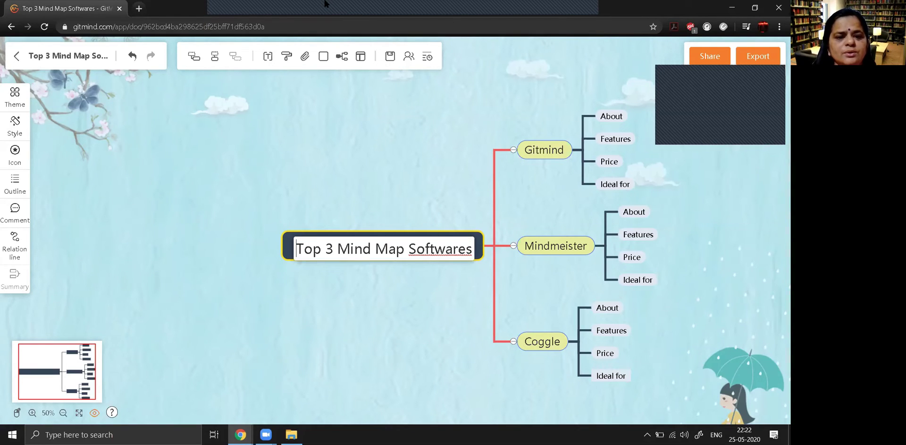
click(302, 61)
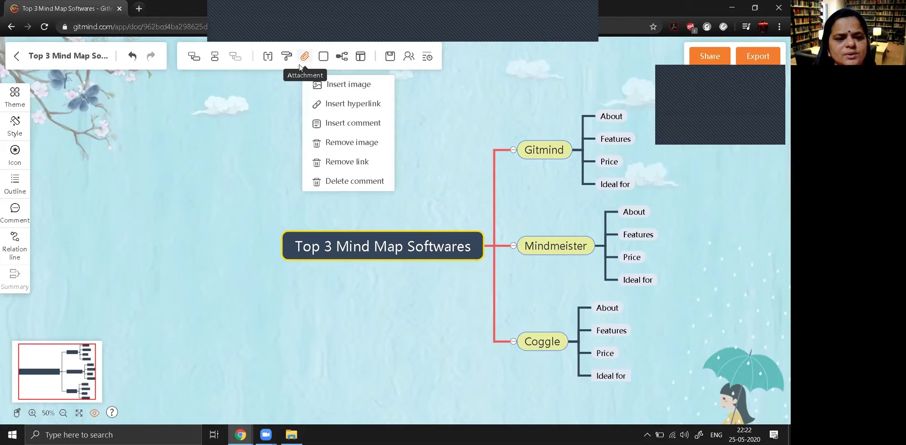
click(346, 88)
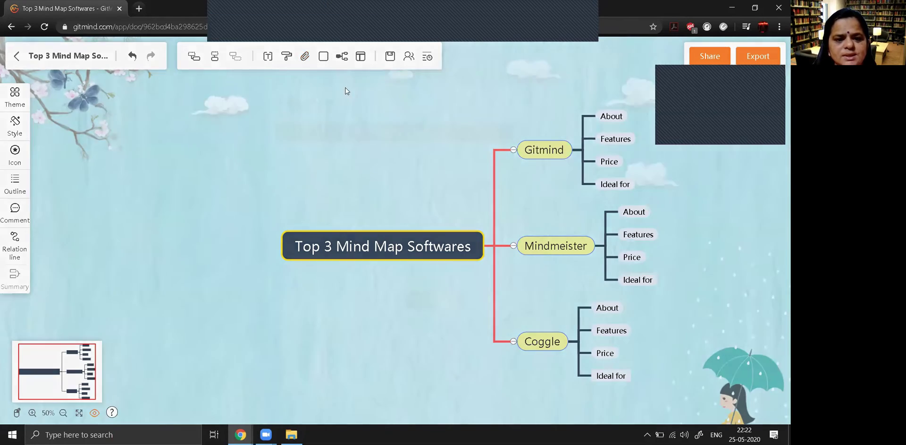
click(374, 144)
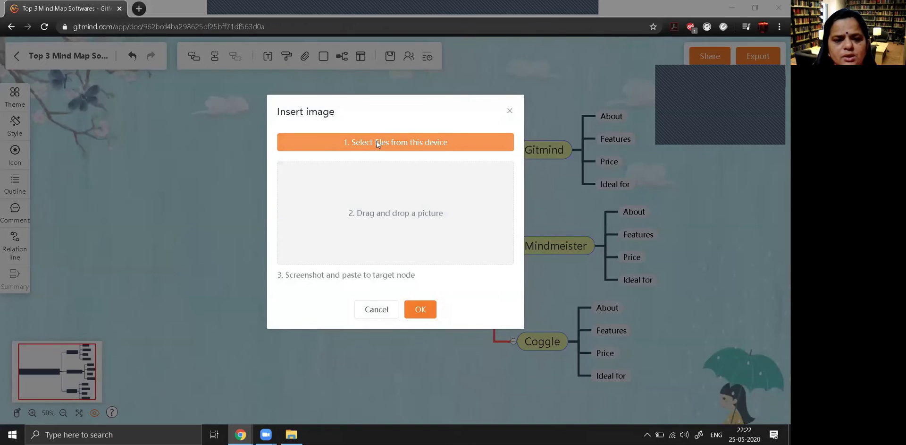
click(279, 226)
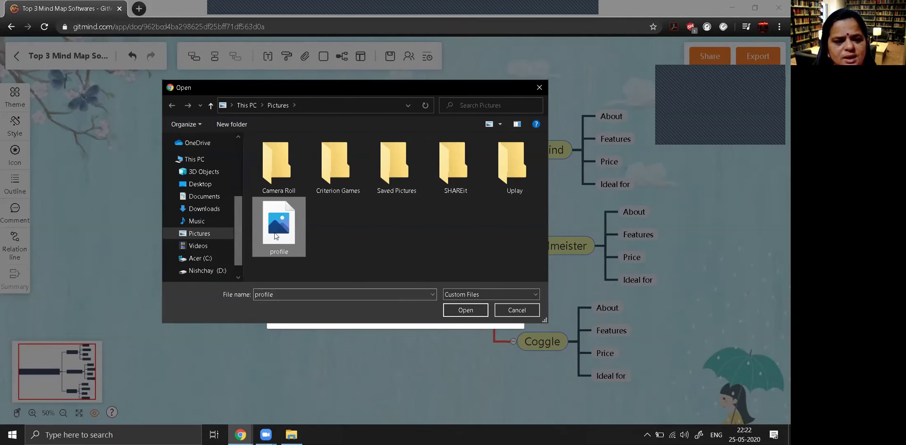
click(465, 310)
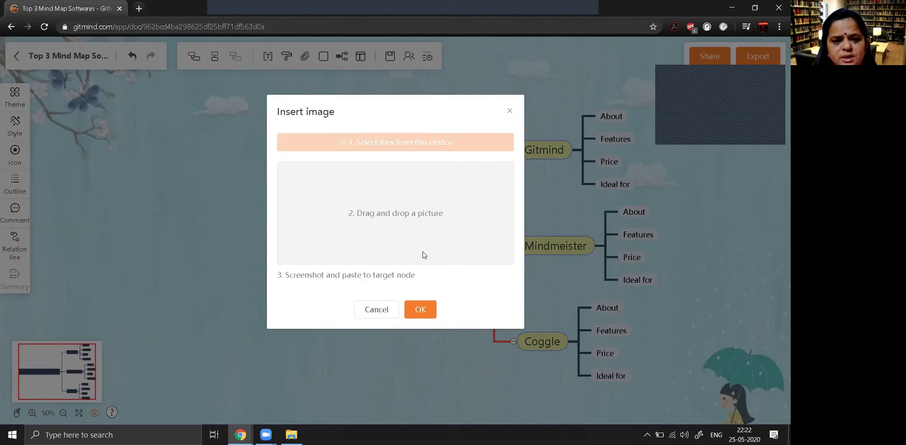
click(425, 315)
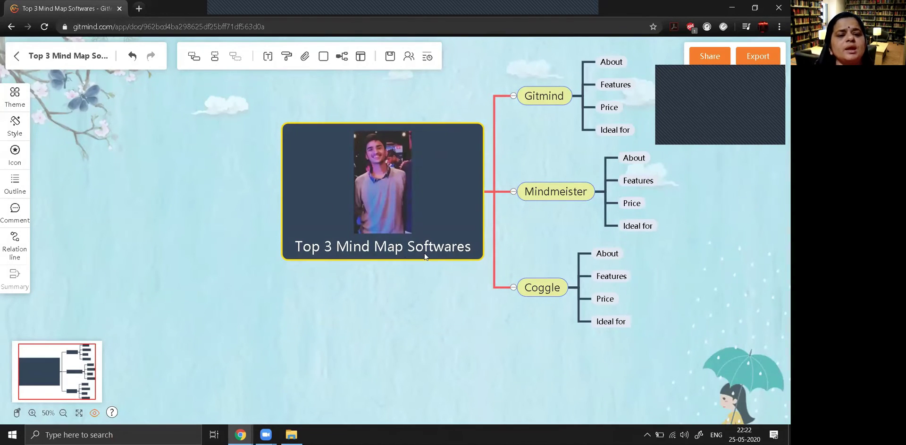
Try the two-sided, right-branching, top-down tree and fishbone layouts on the mind map.
click(340, 58)
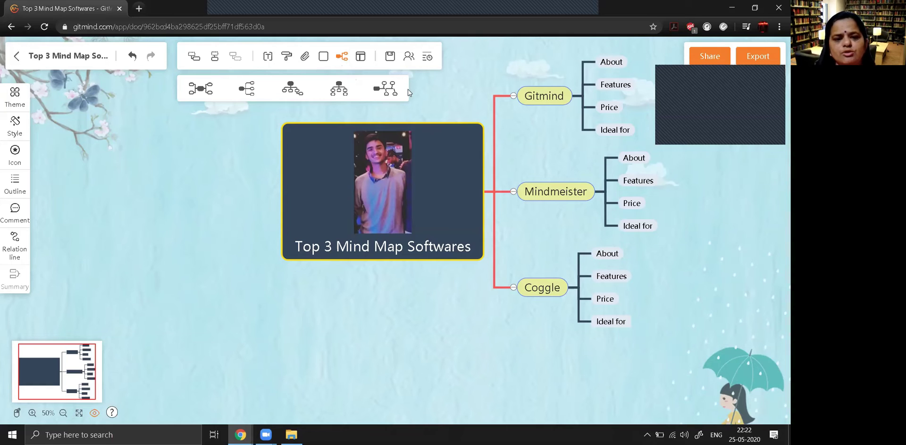
click(197, 88)
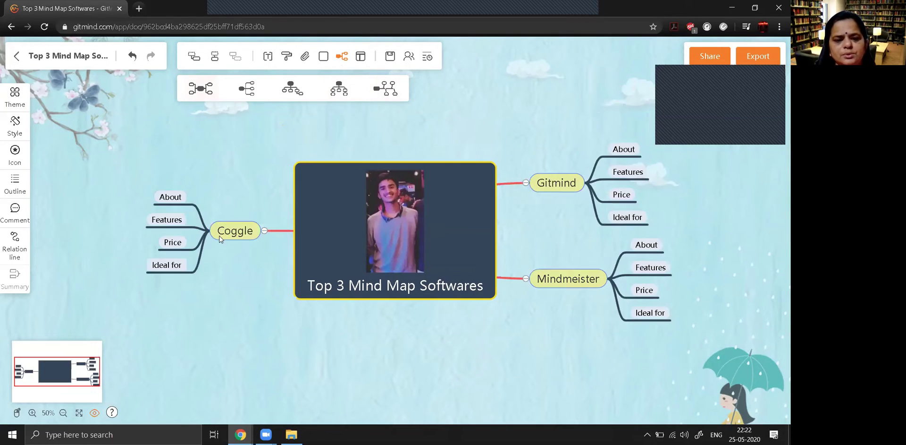
click(244, 91)
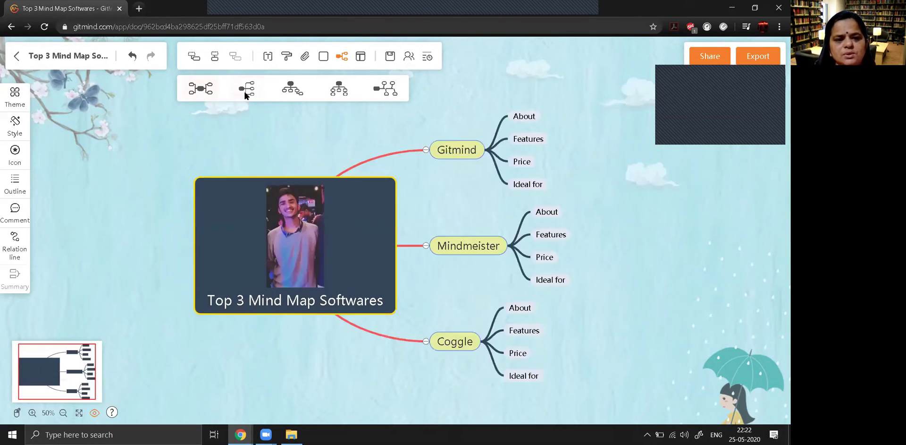
click(294, 89)
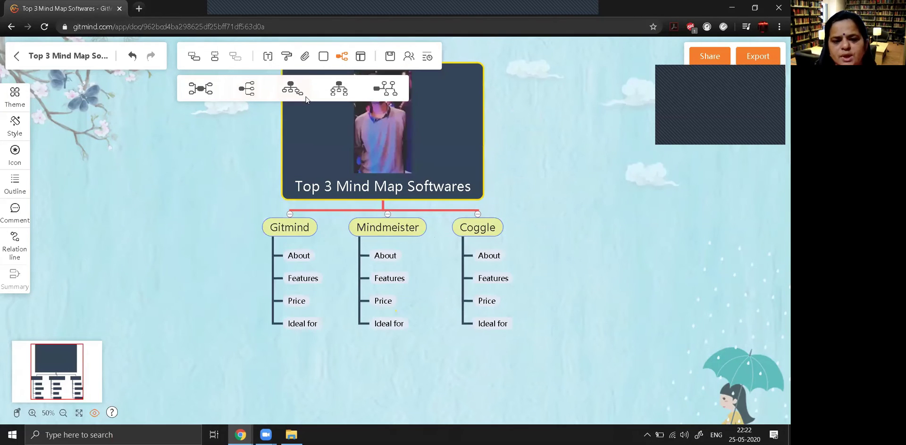
click(382, 89)
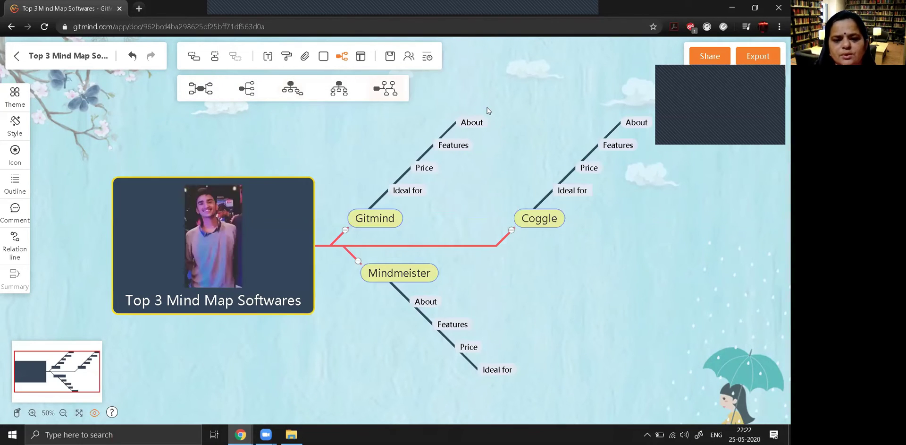
Set the map's layout to the one with all branches on the right of the central node.
click(343, 57)
click(343, 56)
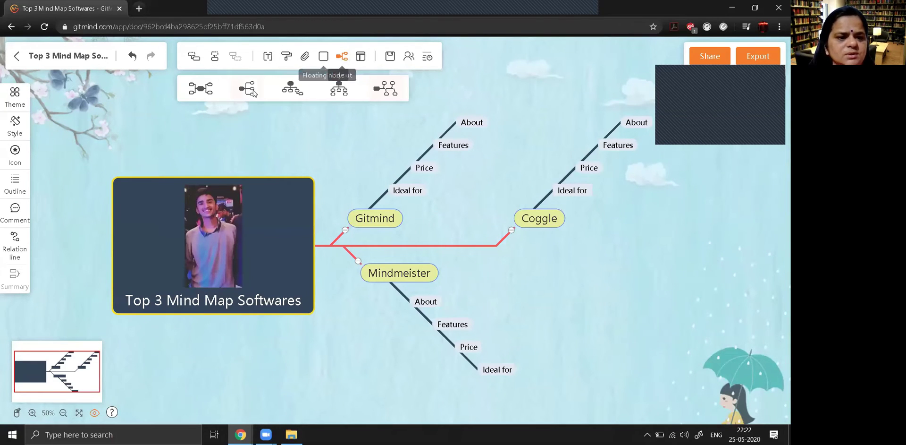
click(254, 92)
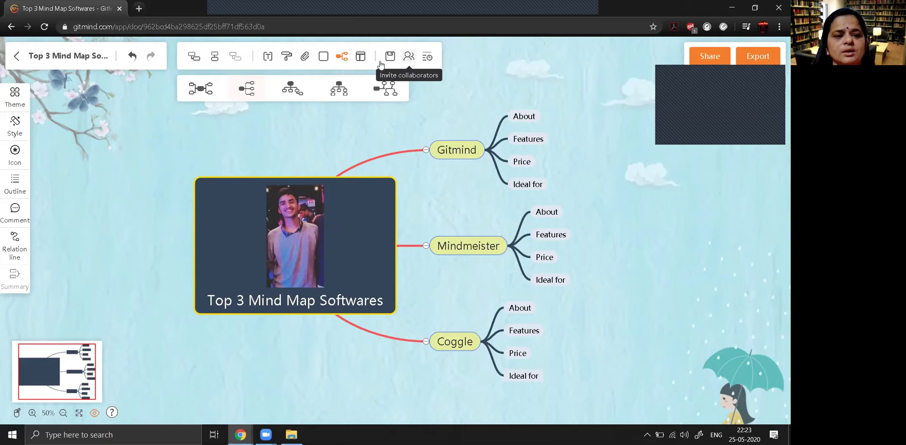
Open the text formatting options for the central node.
click(268, 58)
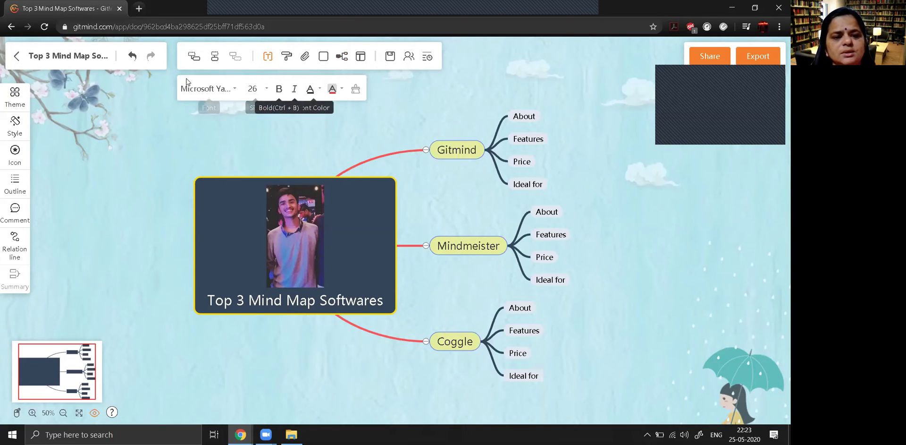